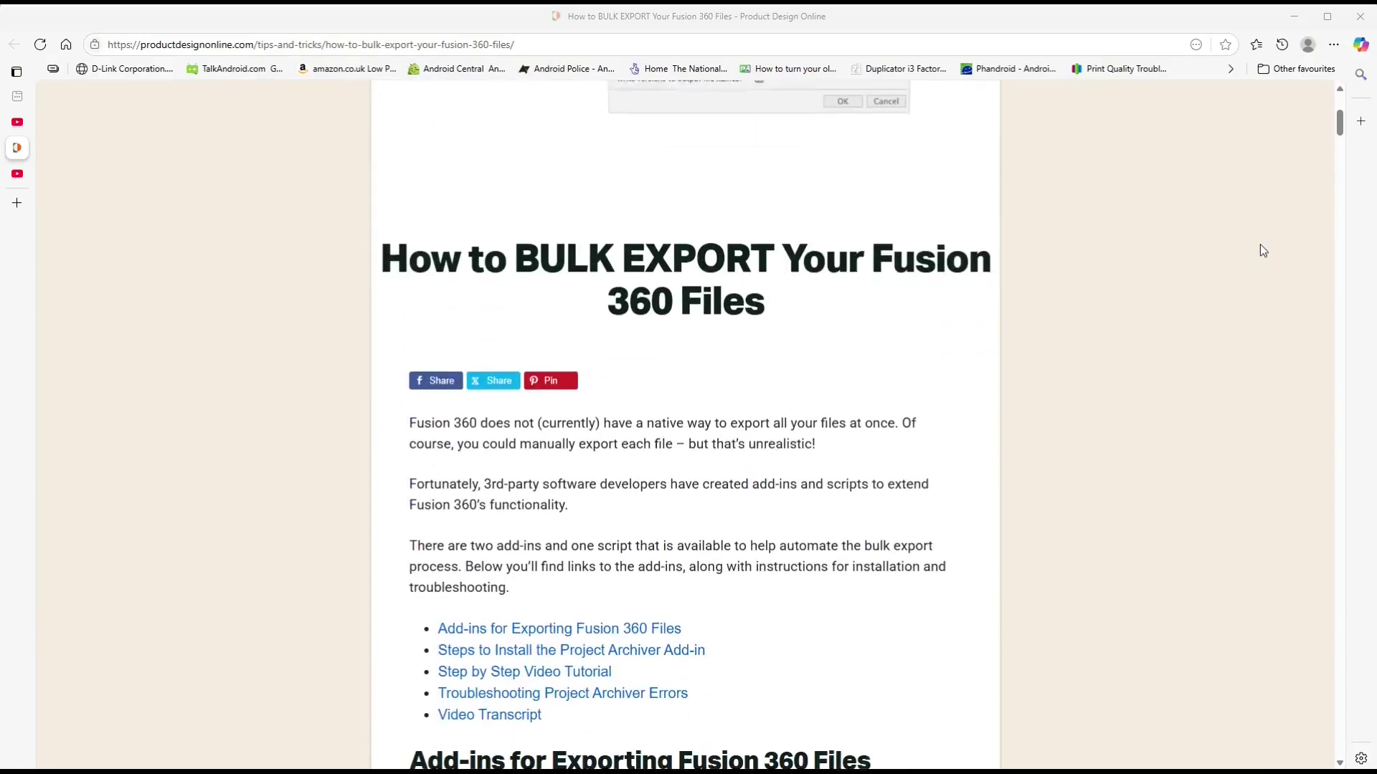
# - Scroll down through the bulk-export article's Project-Archiver installation steps
pyautogui.scroll(-9, 1262, 242)
pyautogui.scroll(-20, 1264, 250)
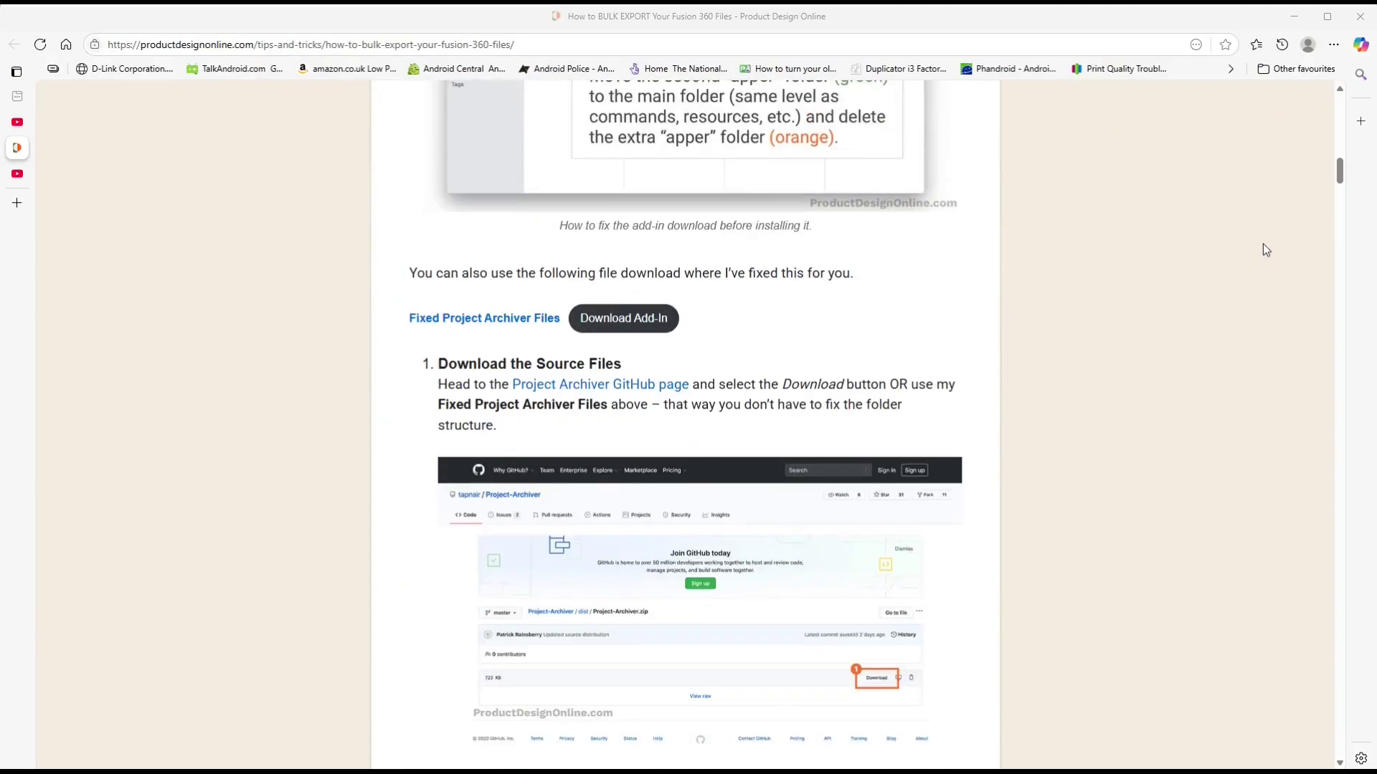
pyautogui.scroll(-20, 1267, 234)
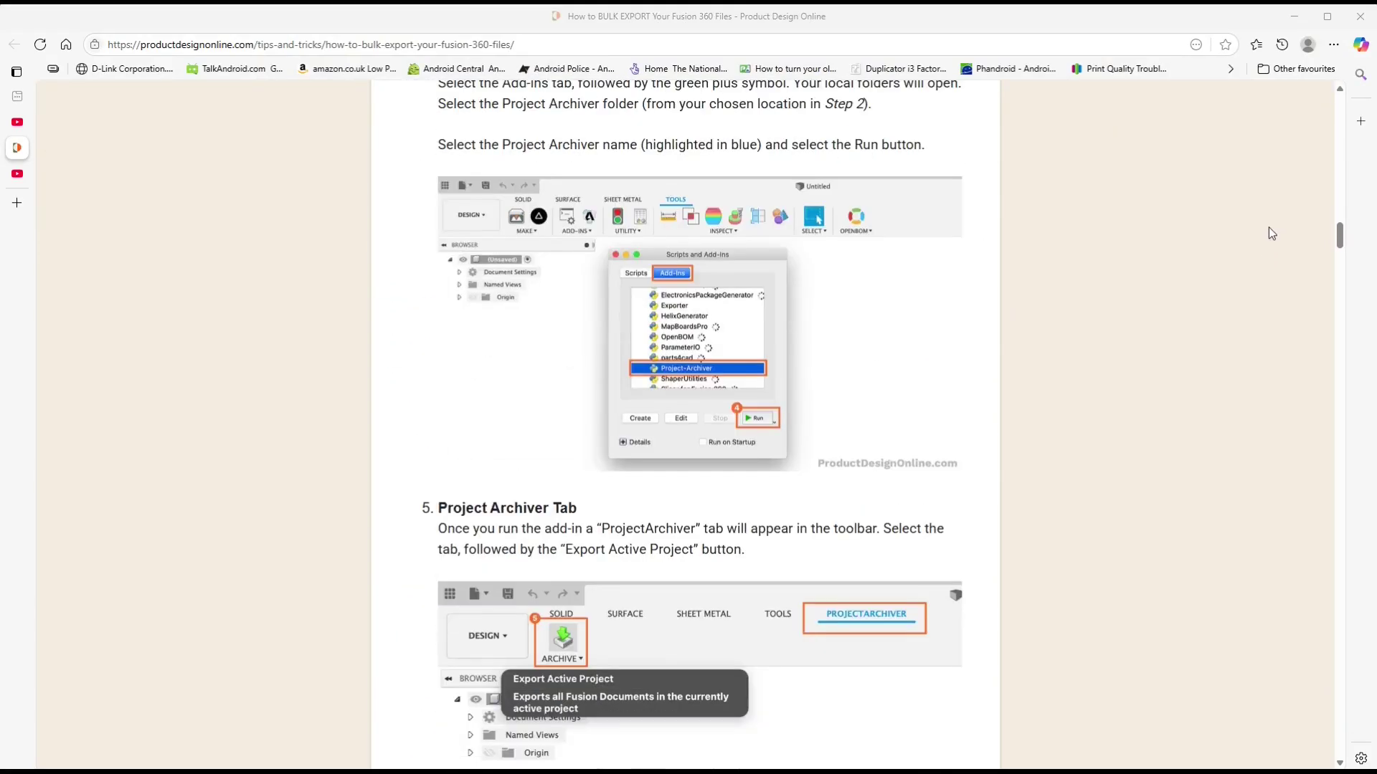
pyautogui.scroll(-20, 1268, 228)
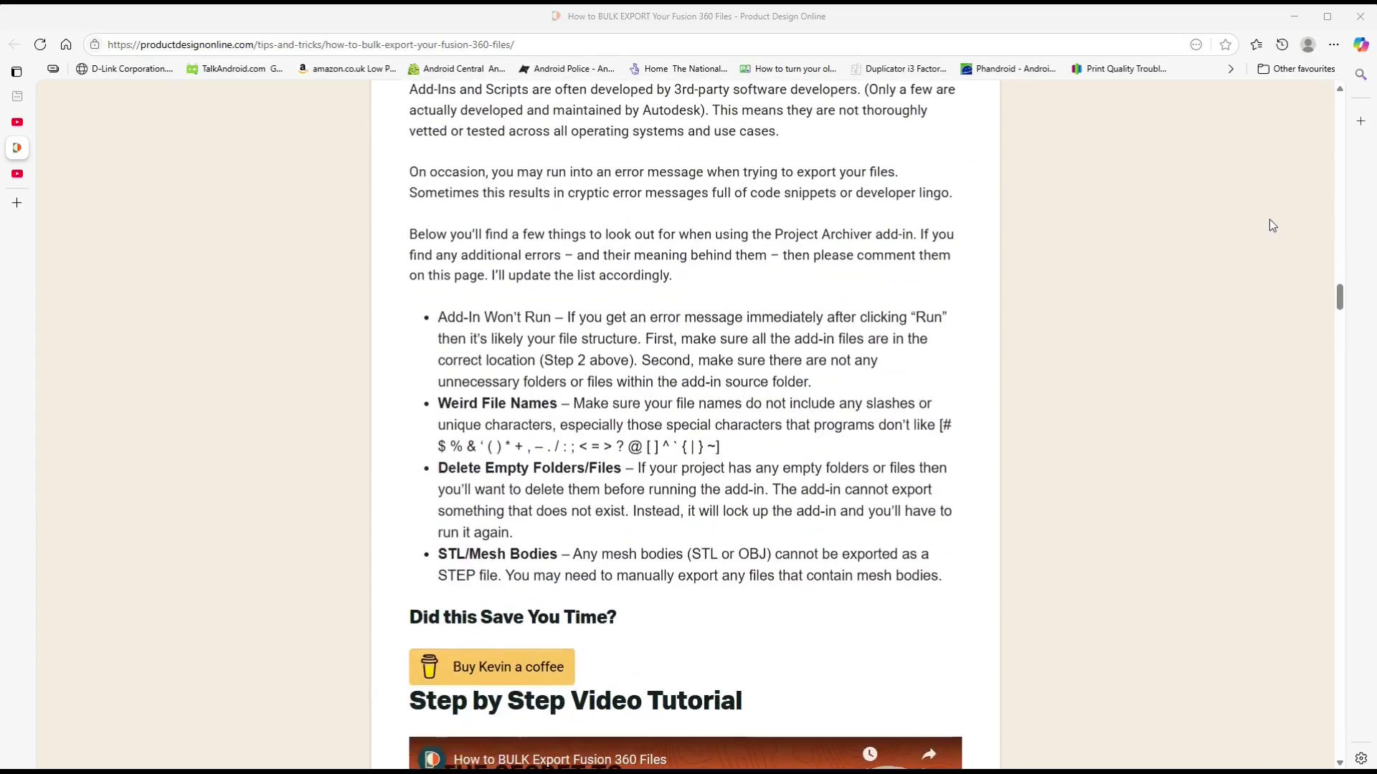
pyautogui.scroll(-20, 1271, 215)
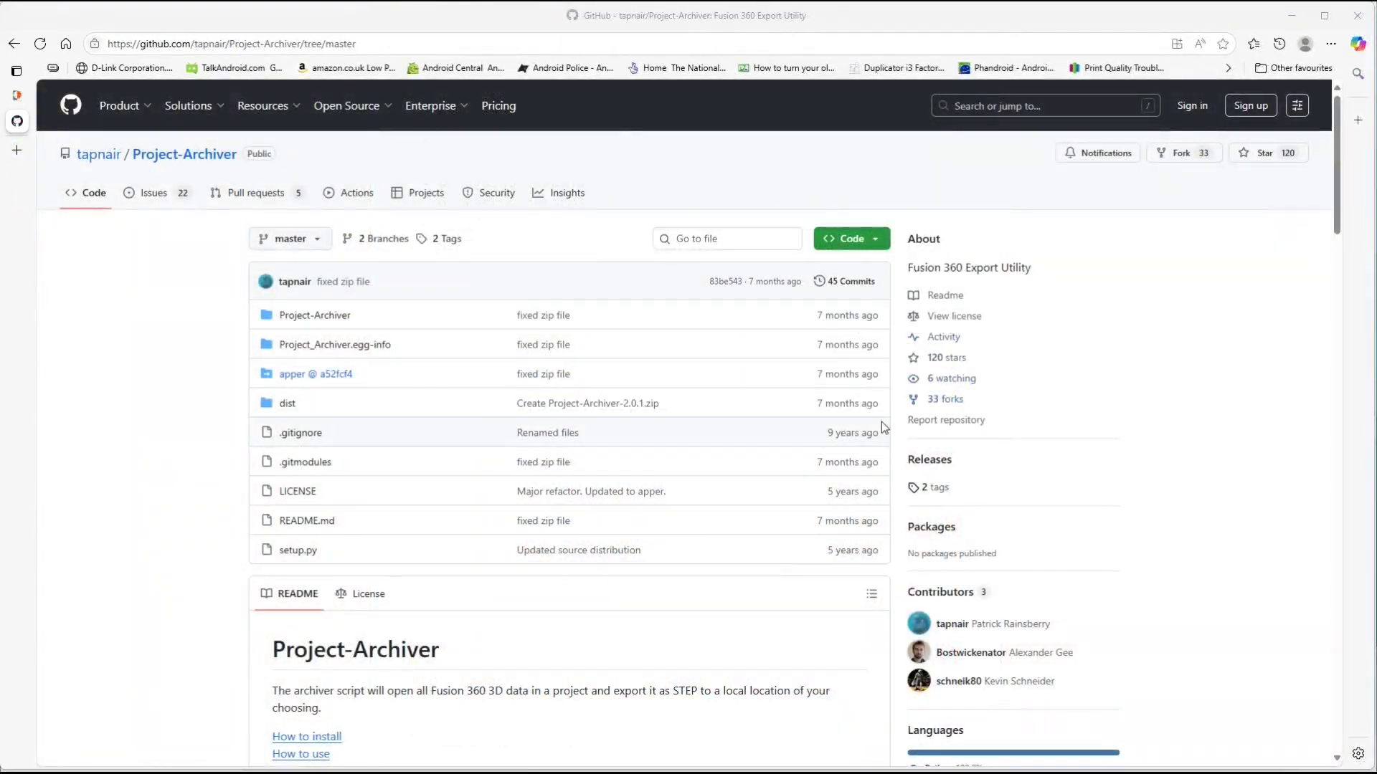
# - Scroll the Project-Archiver README to locate the latest distribution link
pyautogui.scroll(-10, 884, 427)
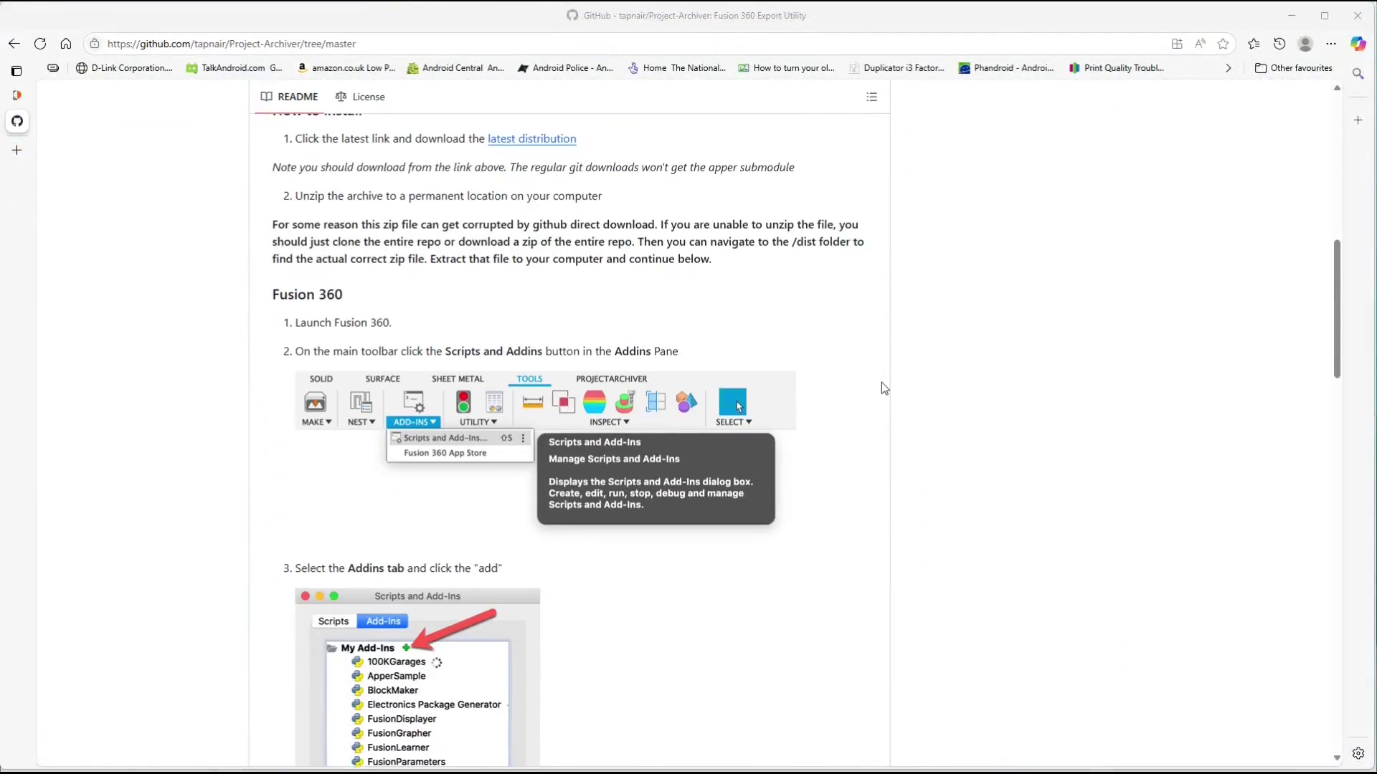
pyautogui.scroll(-9, 882, 380)
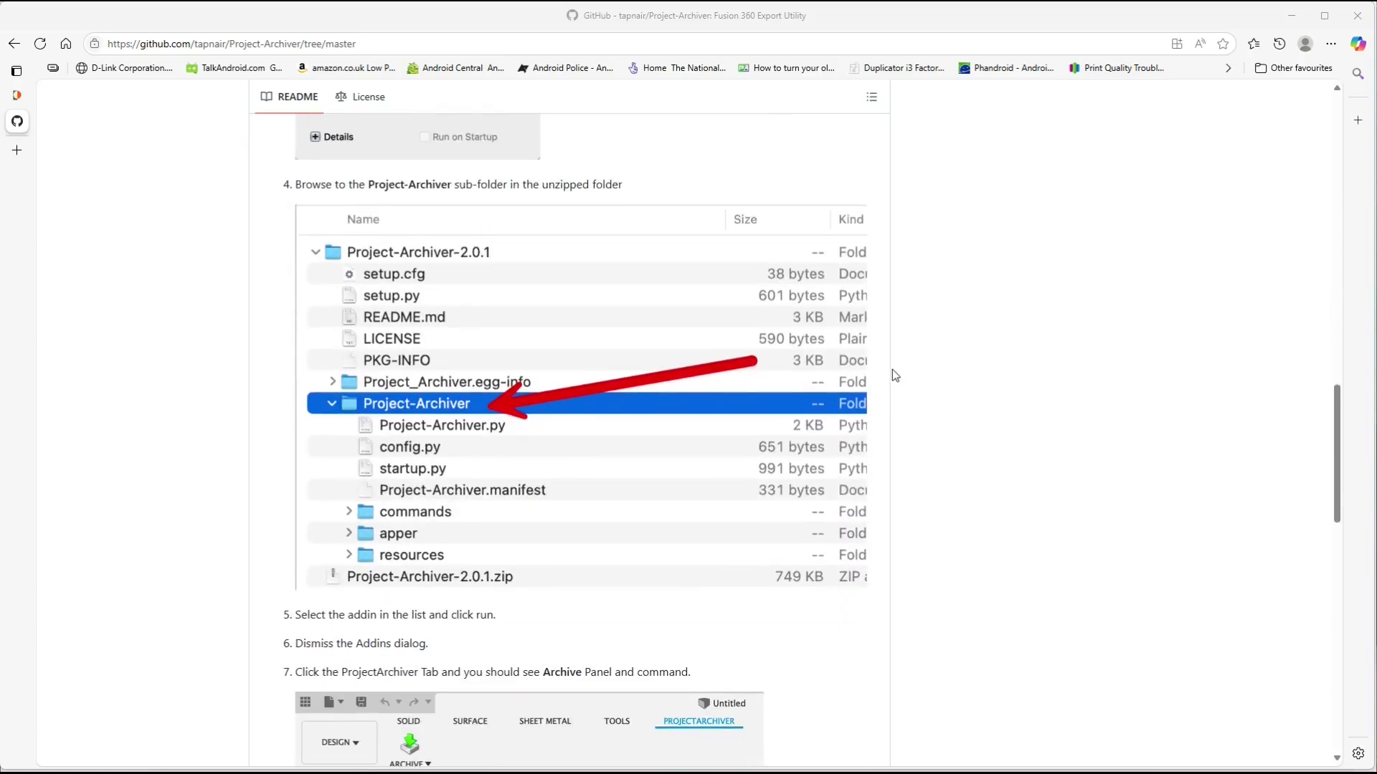
pyautogui.scroll(-10, 892, 368)
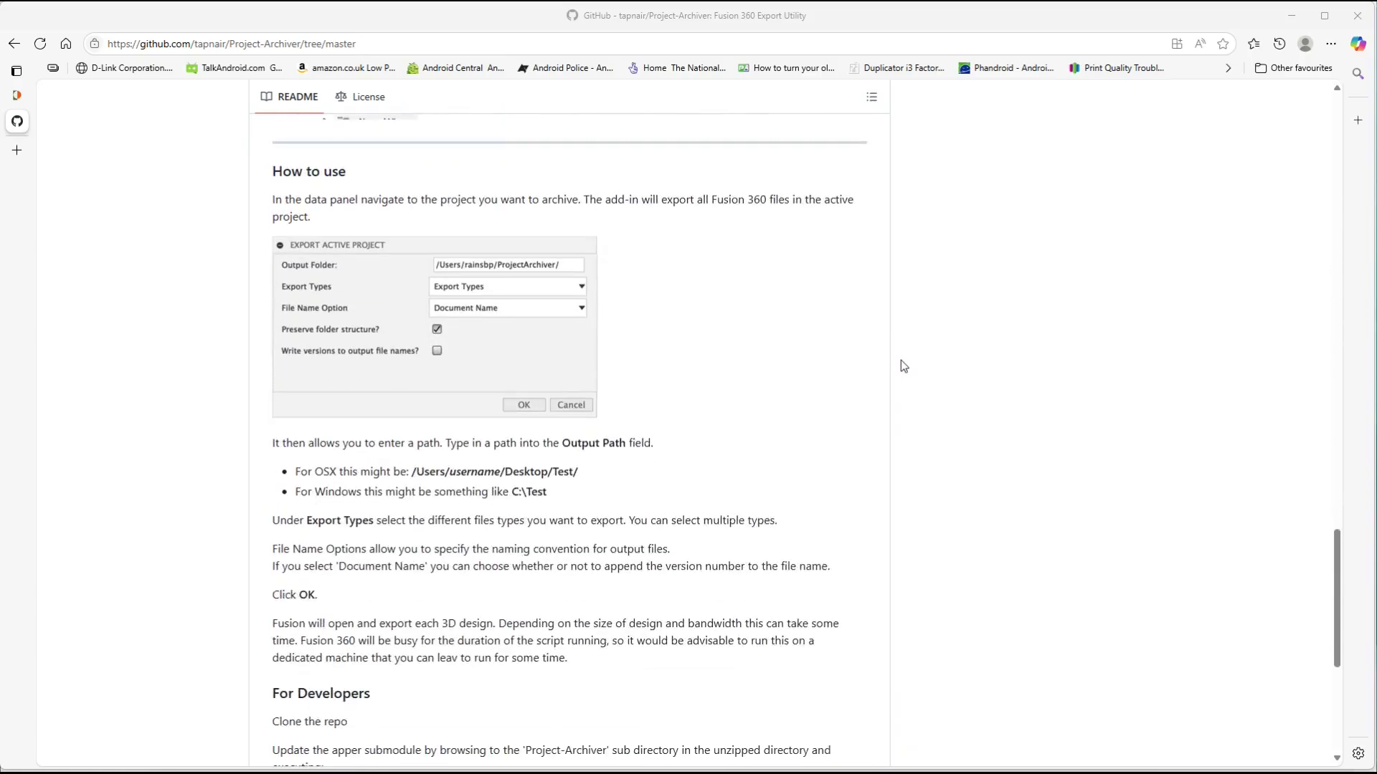
pyautogui.scroll(-5, 900, 365)
pyautogui.scroll(5, 901, 366)
pyautogui.scroll(9, 901, 367)
pyautogui.scroll(8, 901, 362)
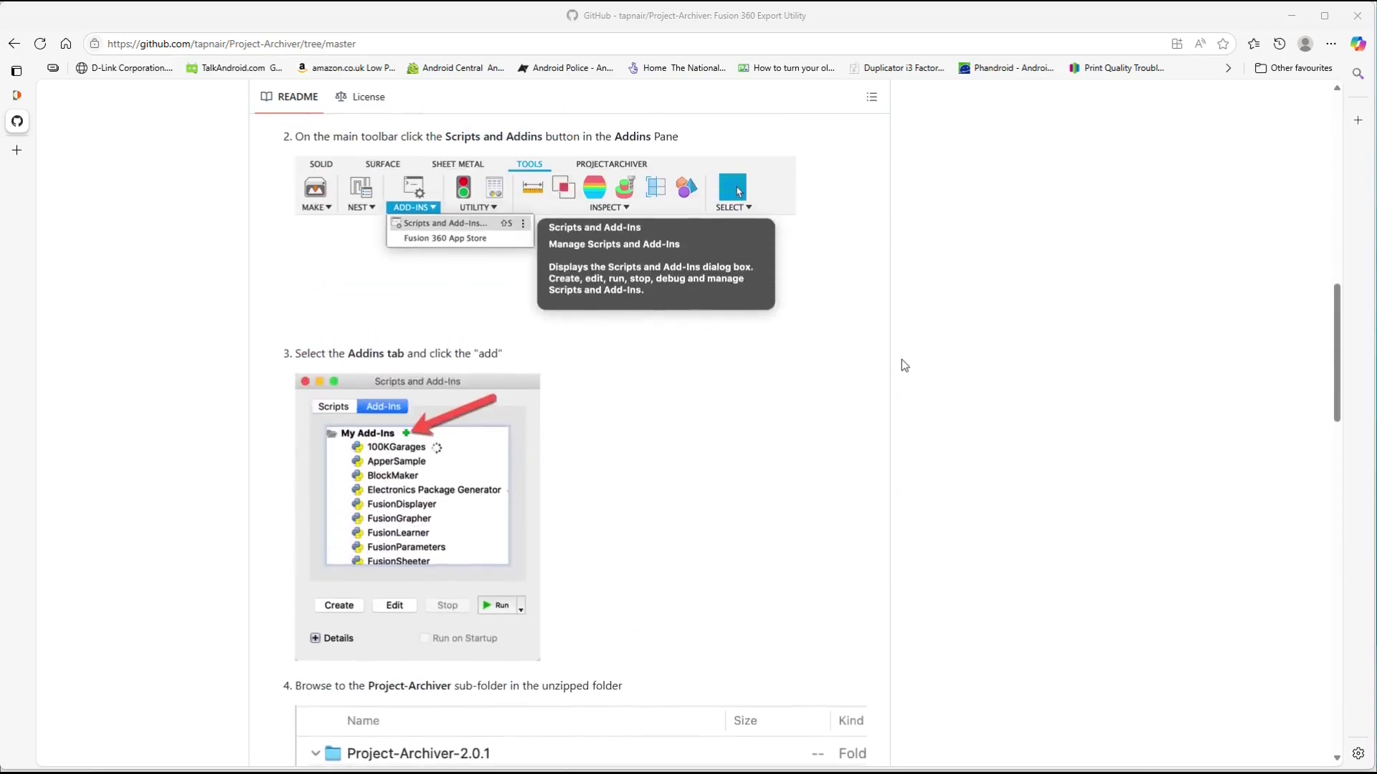
pyautogui.scroll(8, 901, 359)
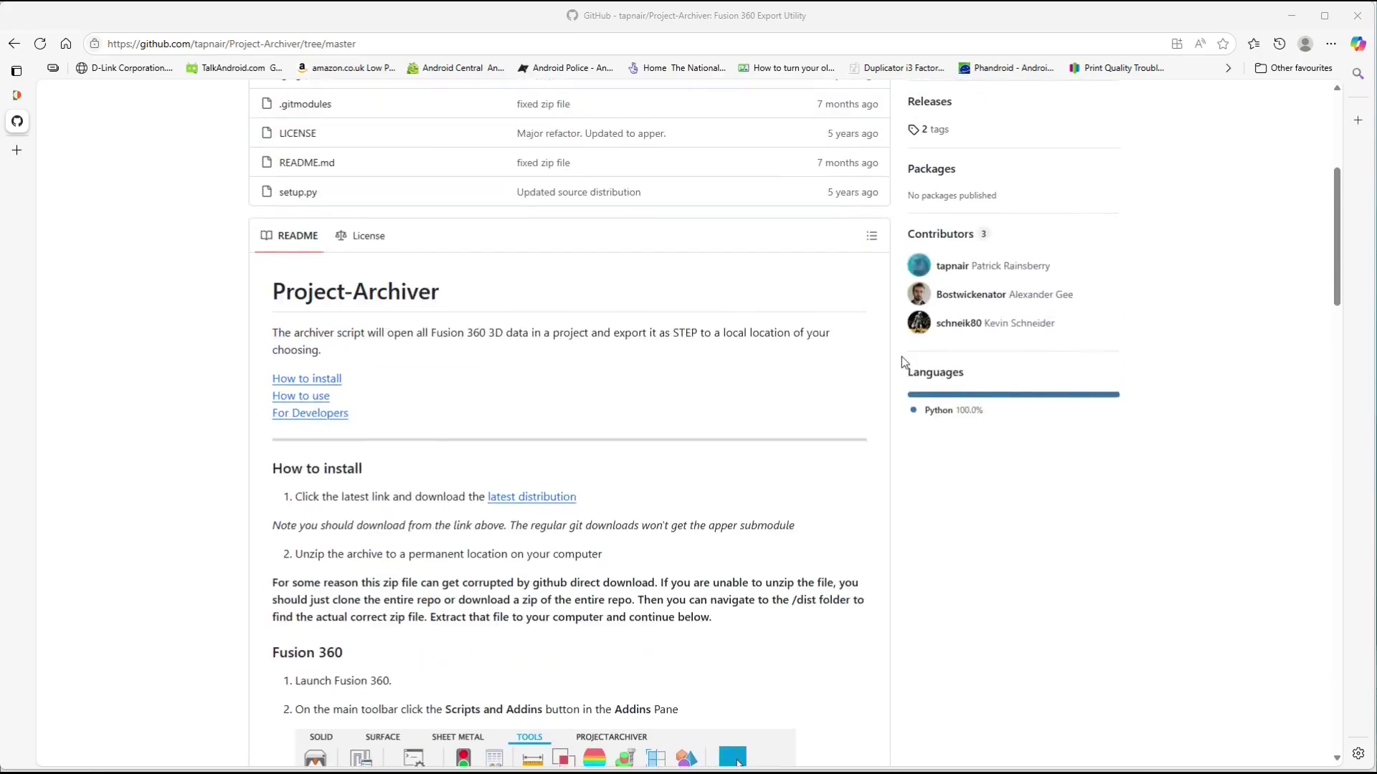
# - Follow the latest distribution link and download Project-Archiver-2.0.1.zip
pyautogui.scroll(-2, 671, 391)
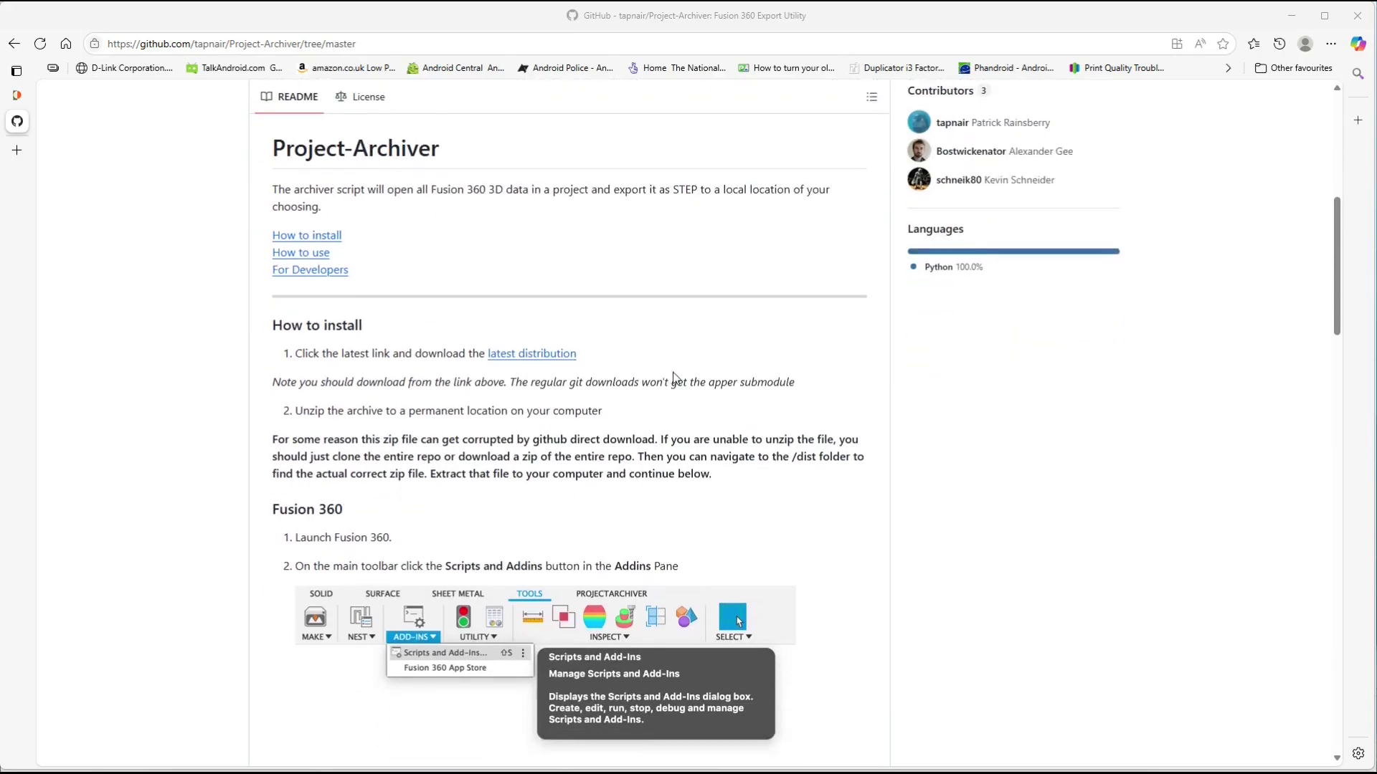
pyautogui.click(533, 358)
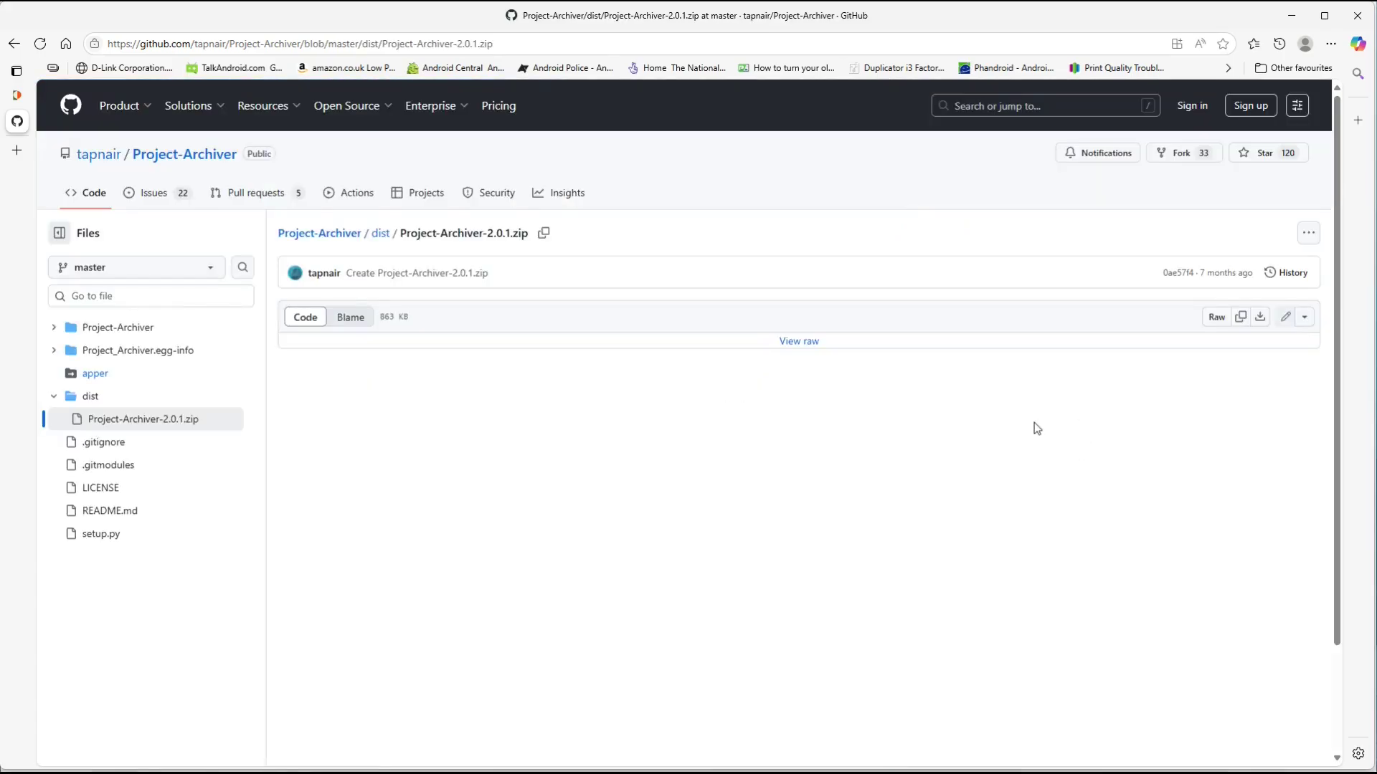
pyautogui.click(1262, 320)
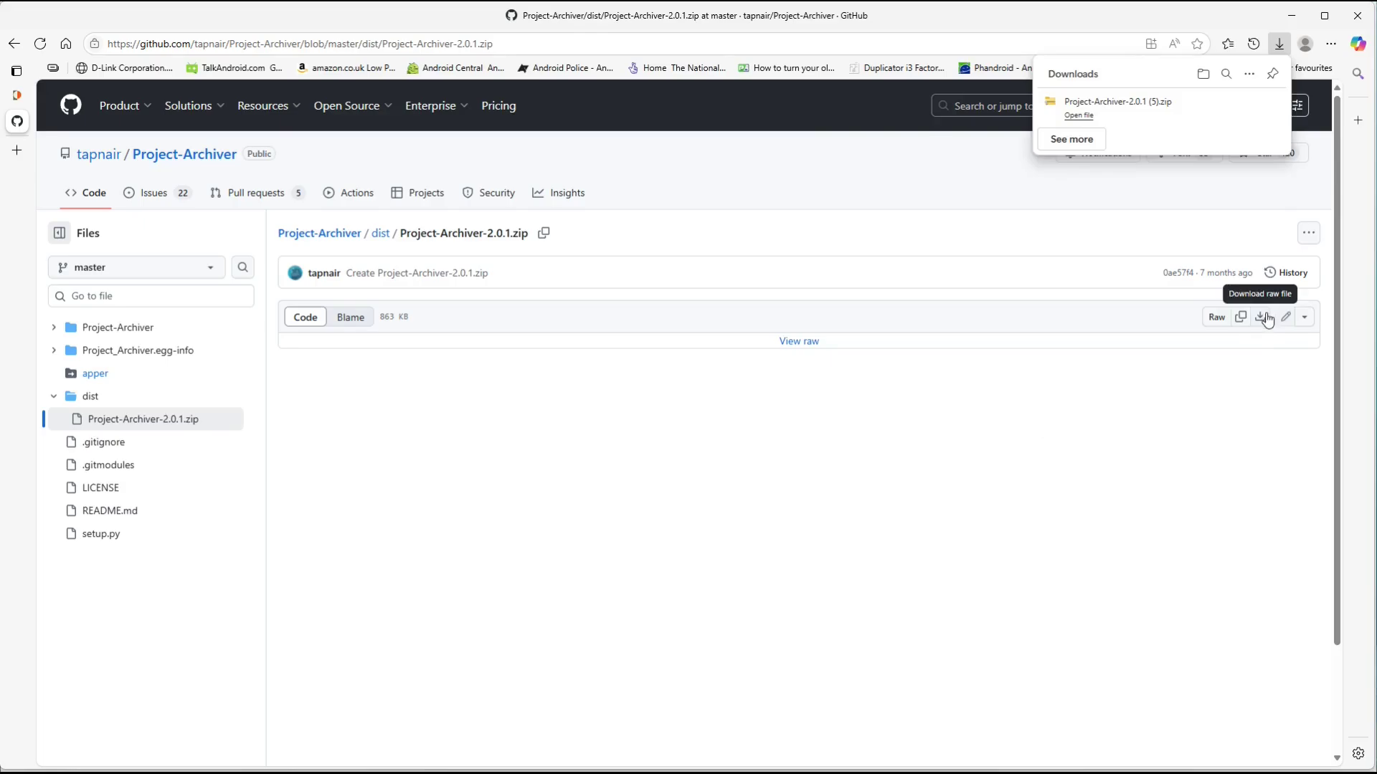
# - Open the downloaded zip and copy the Project-Archiver folder inside it
pyautogui.click(1082, 116)
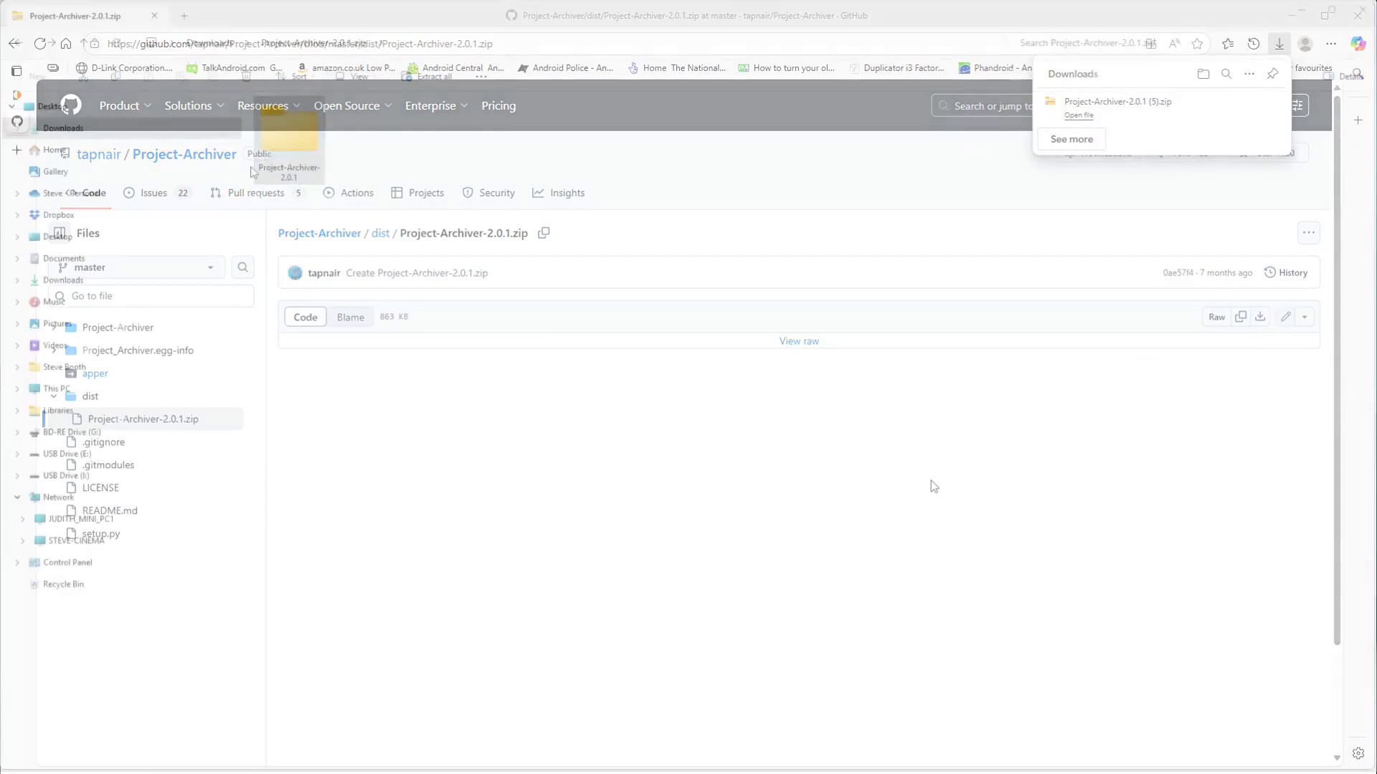
pyautogui.doubleClick(292, 128)
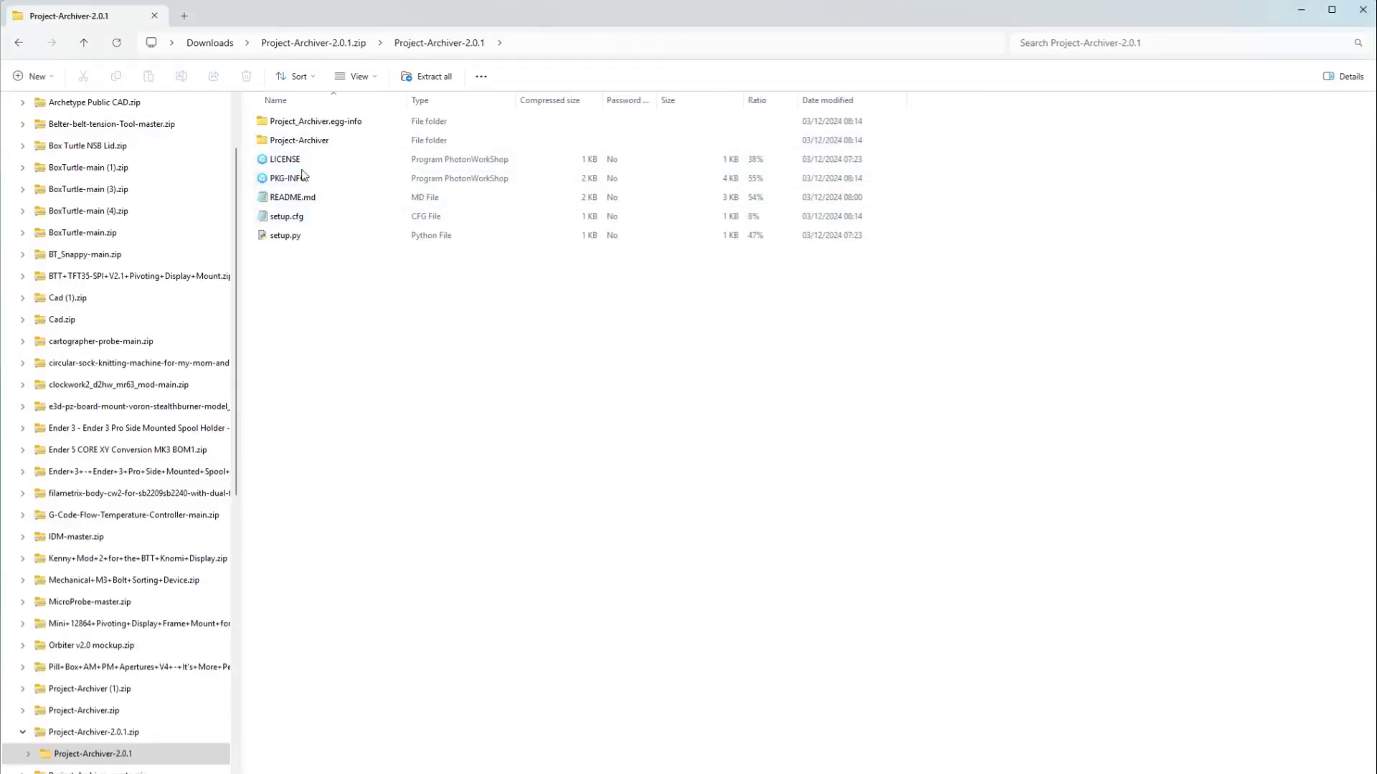
pyautogui.click(309, 142)
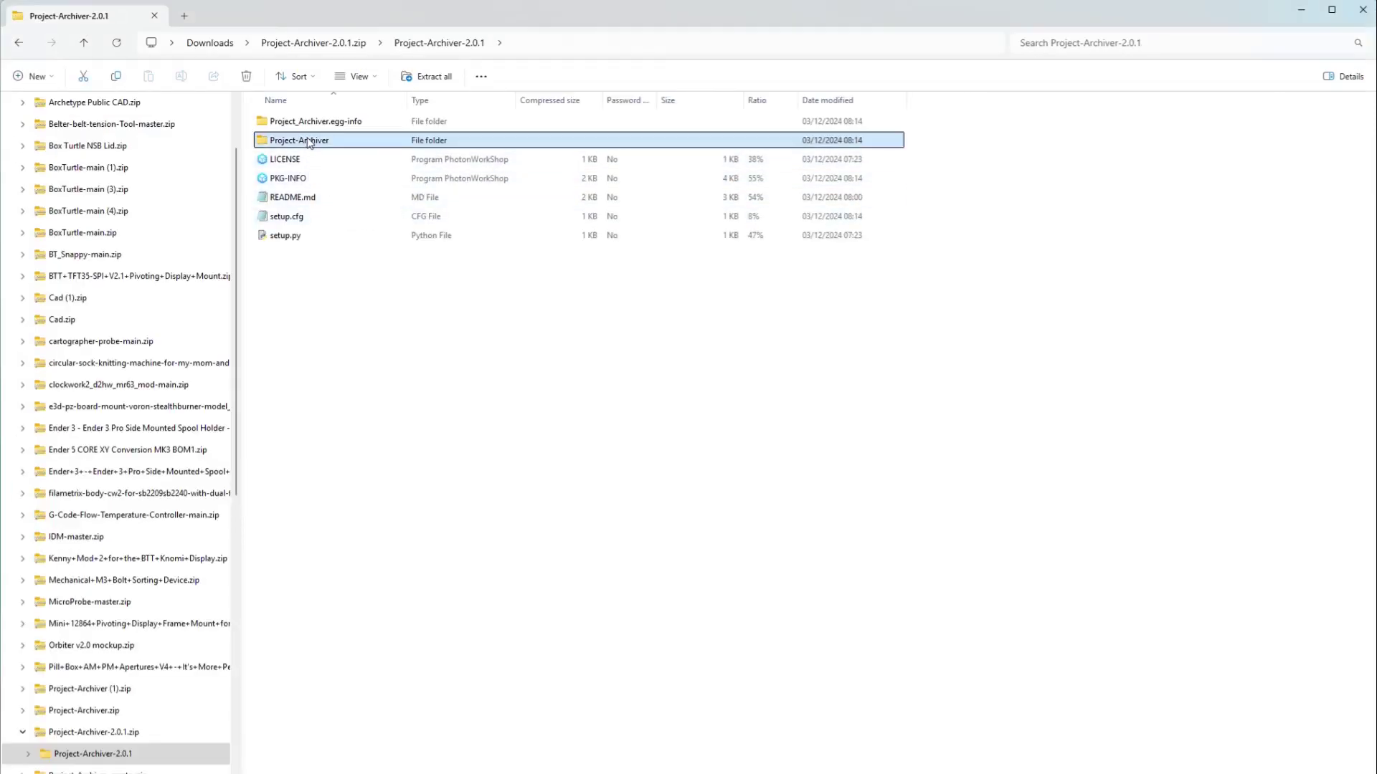
pyautogui.rightClick(312, 142)
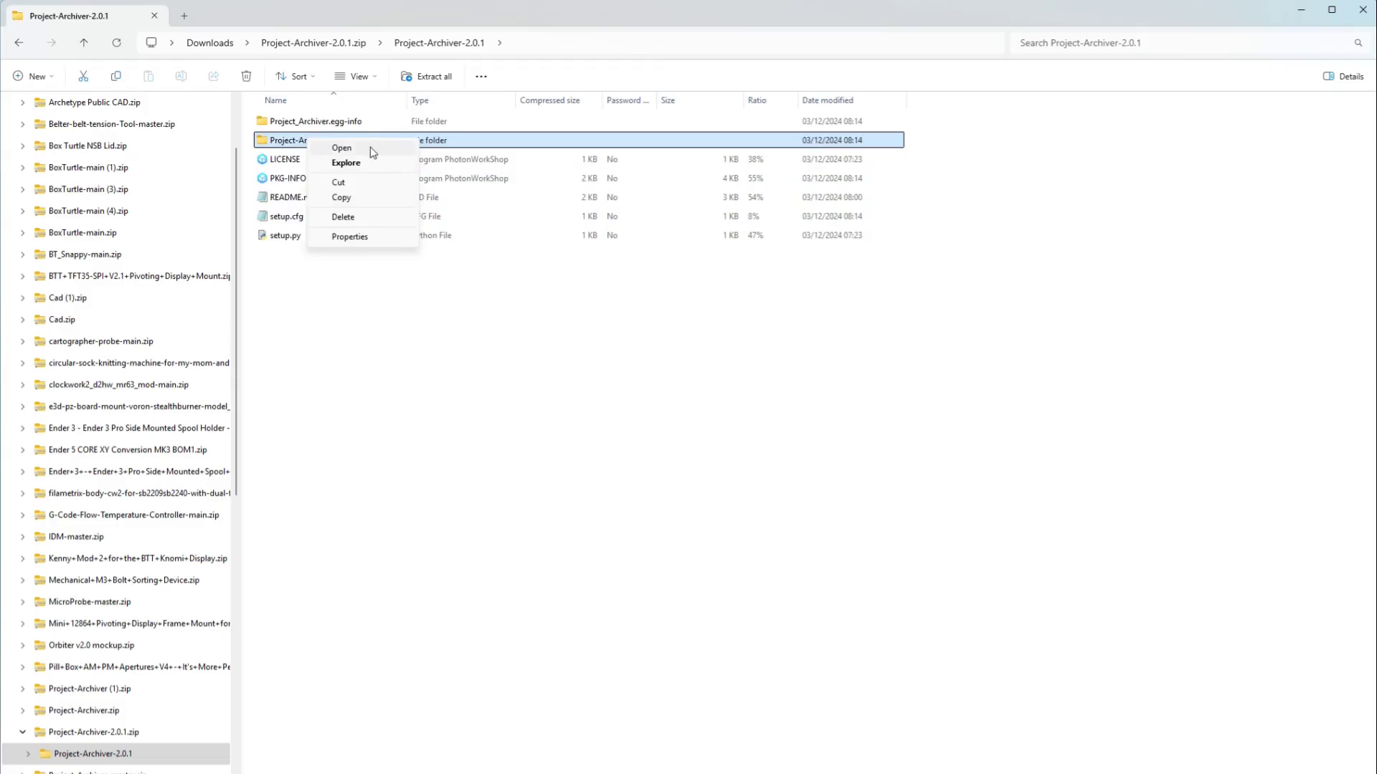
pyautogui.click(363, 199)
# - Browse to the user's home folder under Users on the Windows (C:) drive
pyautogui.scroll(-10, 108, 451)
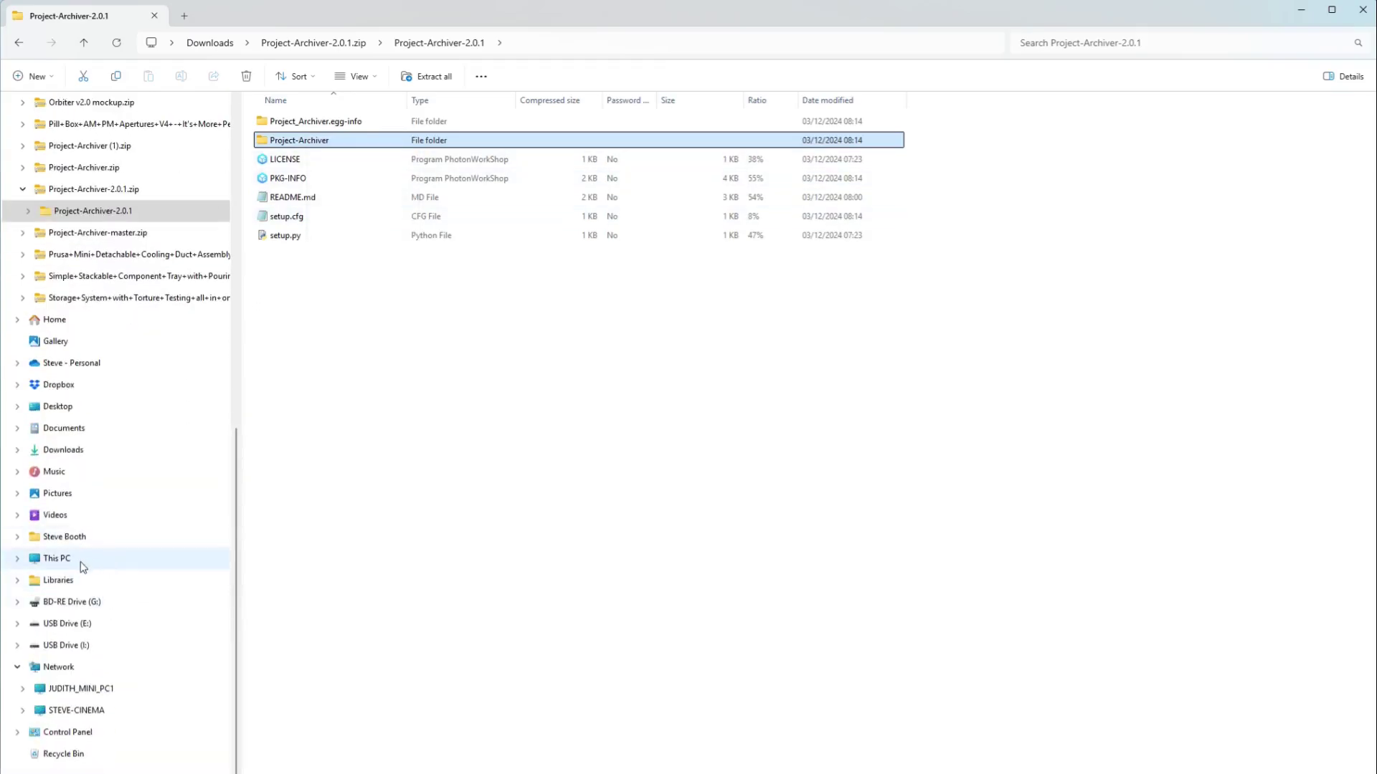
pyautogui.click(81, 566)
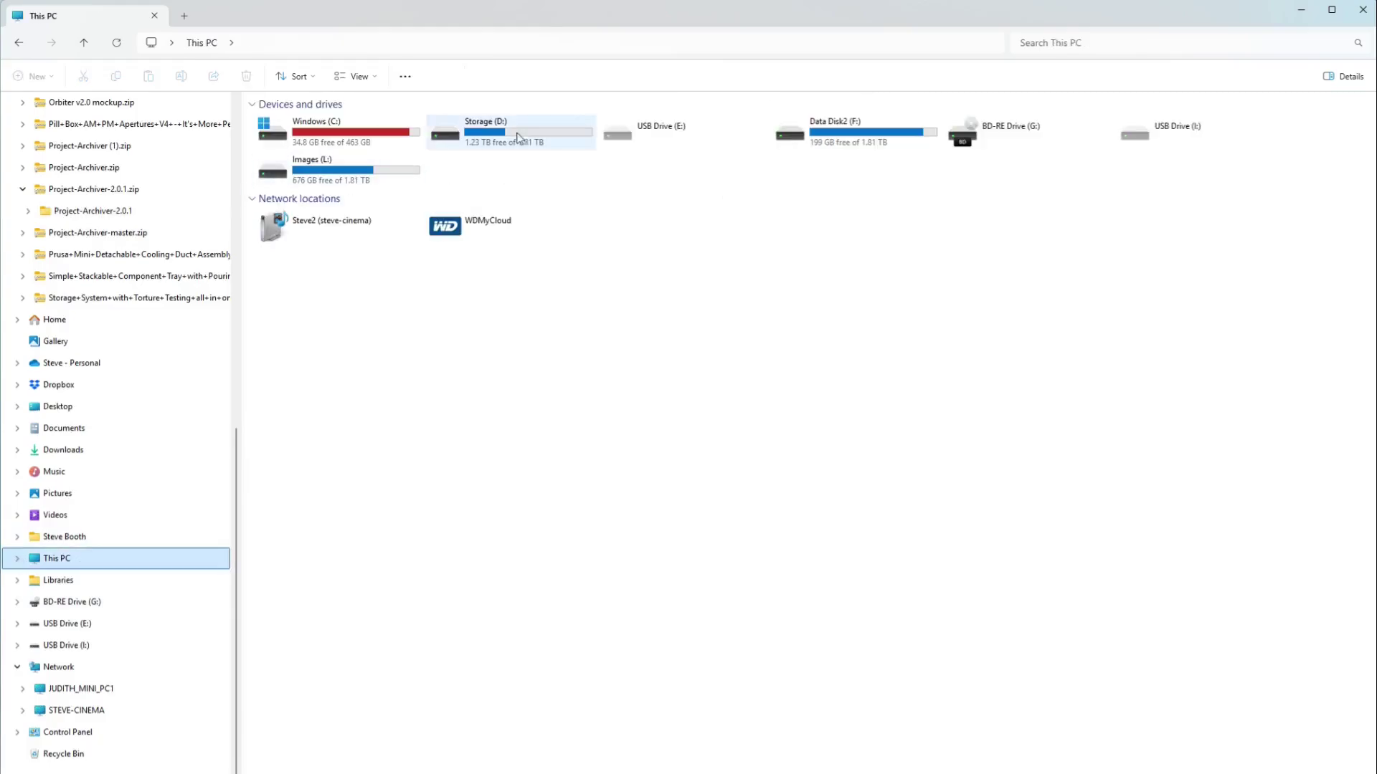
pyautogui.doubleClick(337, 133)
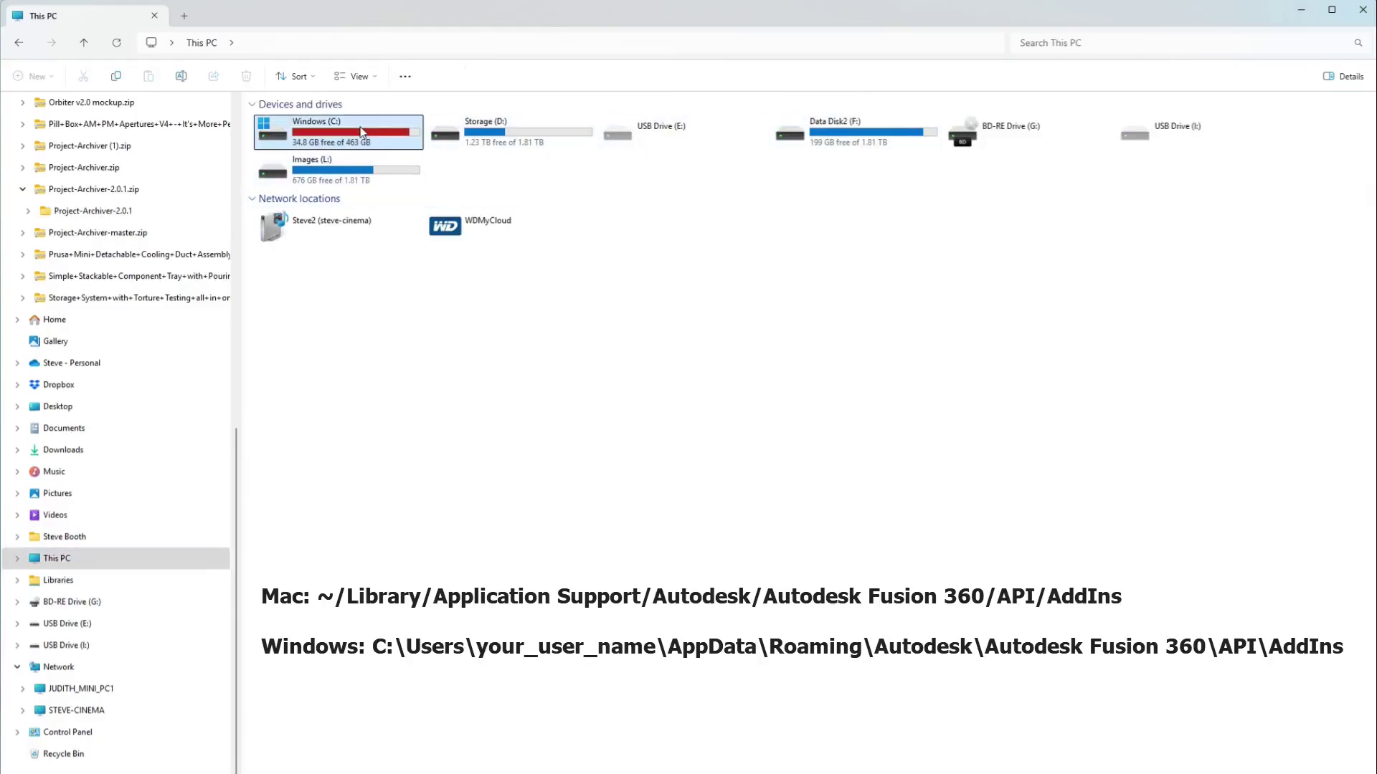
pyautogui.doubleClick(663, 222)
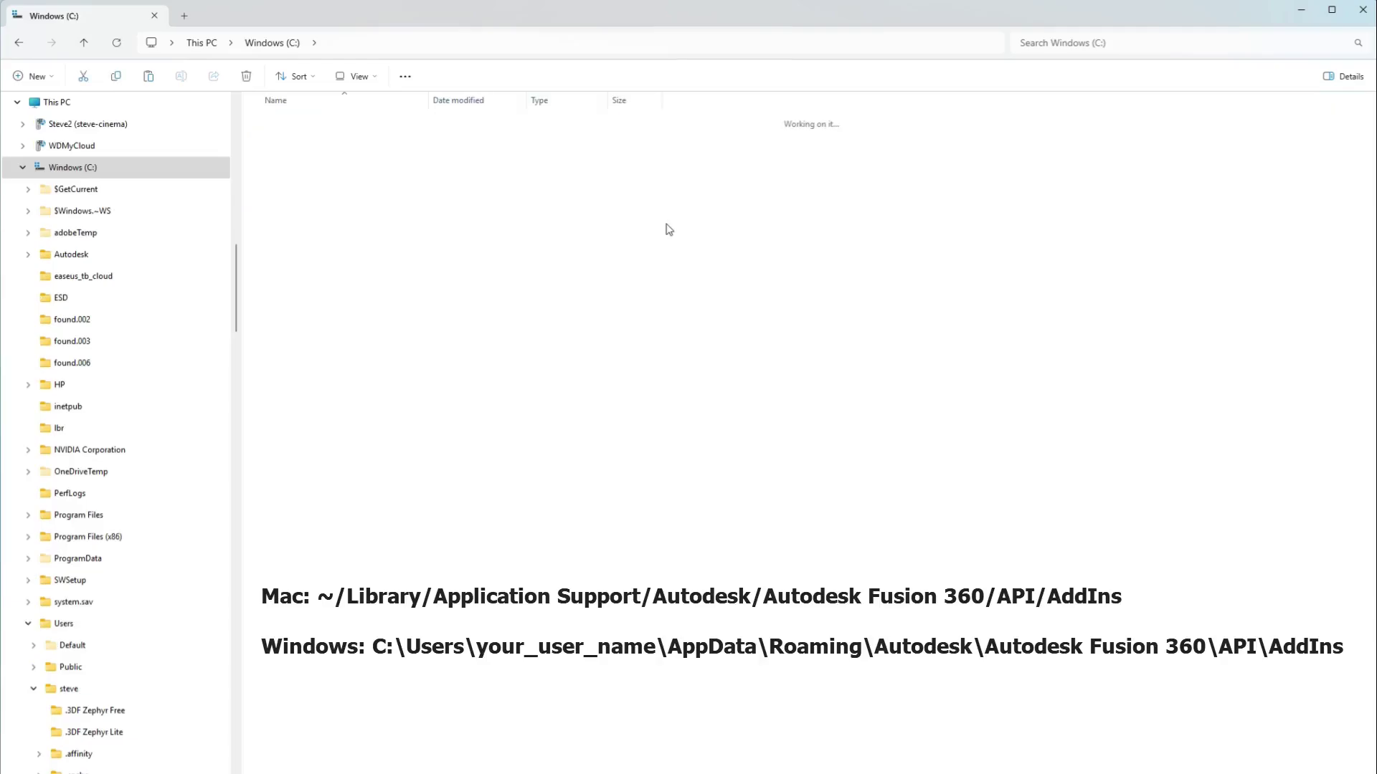
pyautogui.click(297, 161)
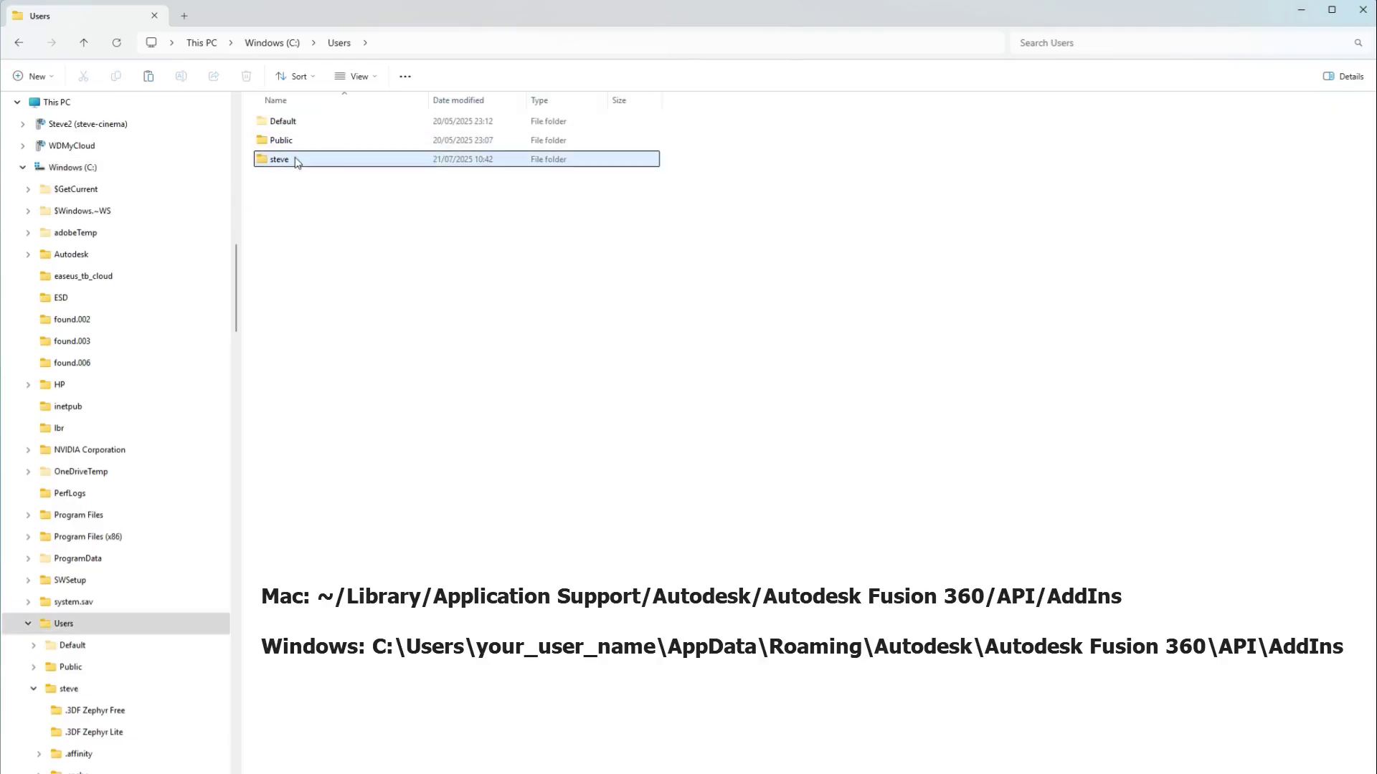
pyautogui.doubleClick(297, 161)
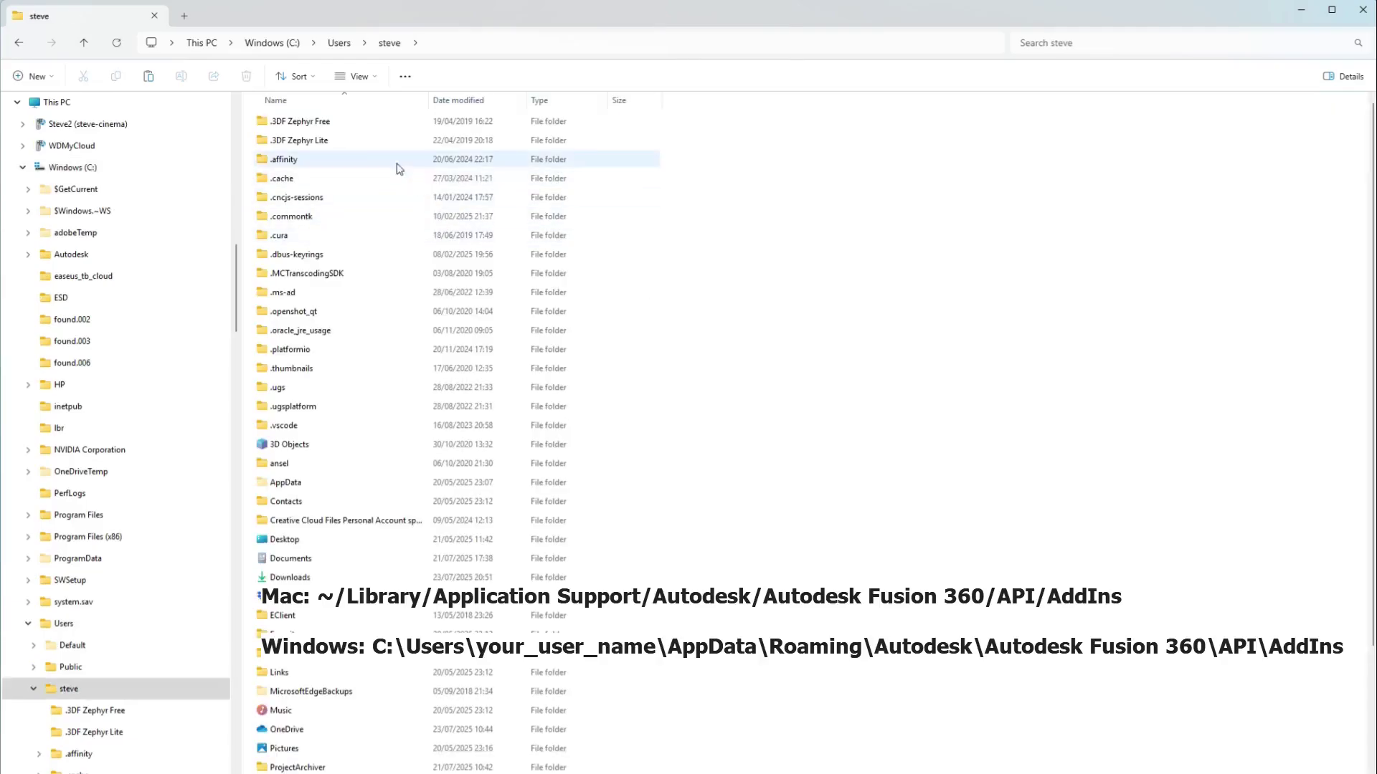
# - Open AppData\Roaming\Autodesk\Autodesk Fusion 360\API\AddIns
pyautogui.doubleClick(332, 482)
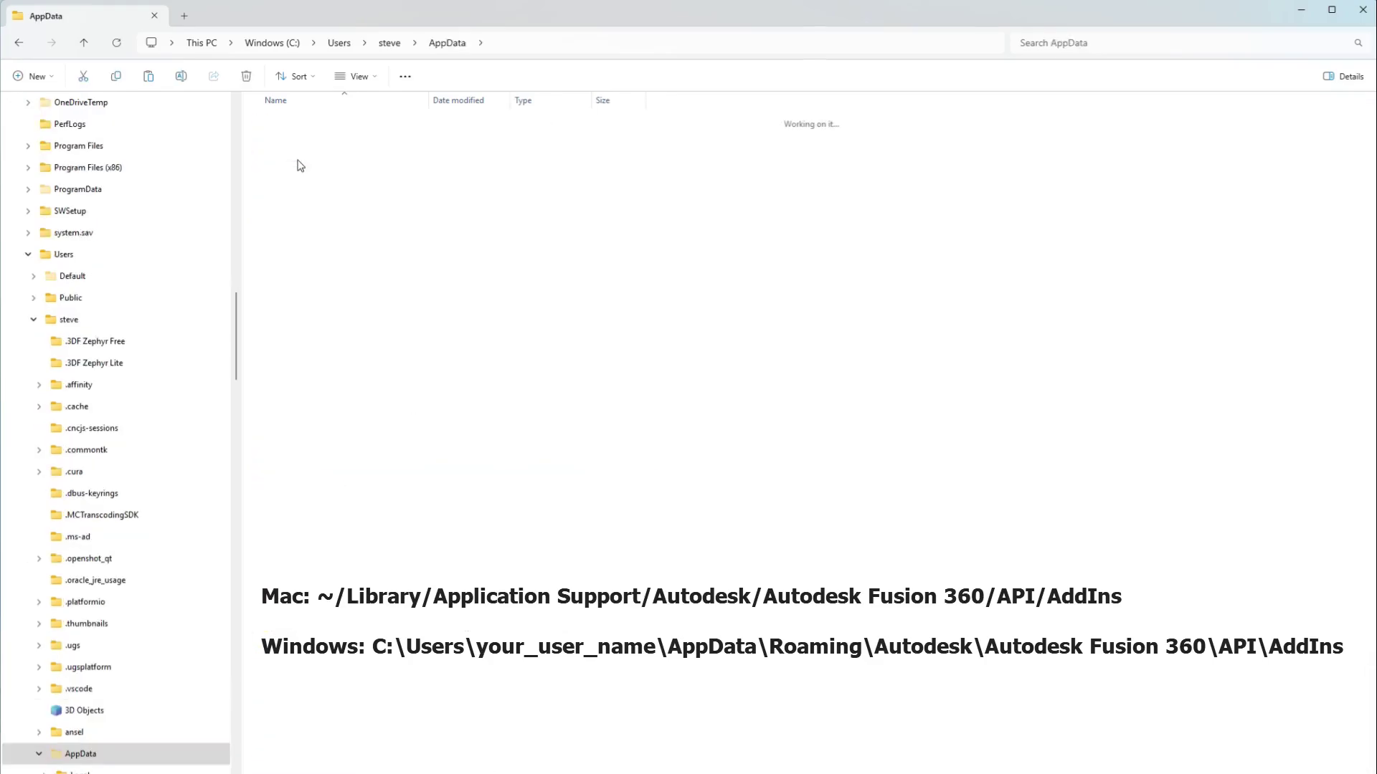
pyautogui.doubleClick(300, 164)
pyautogui.click(344, 199)
pyautogui.doubleClick(344, 198)
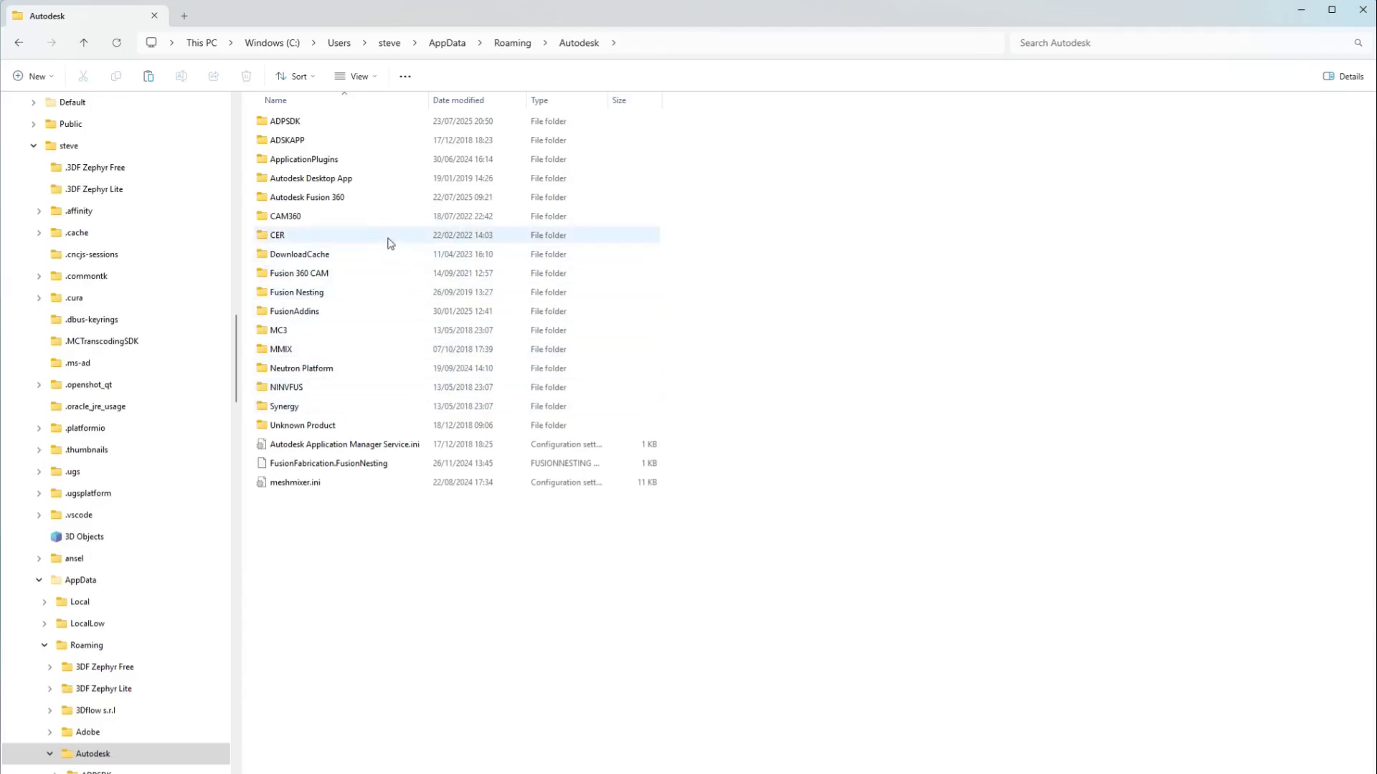
pyautogui.click(354, 196)
pyautogui.doubleClick(353, 196)
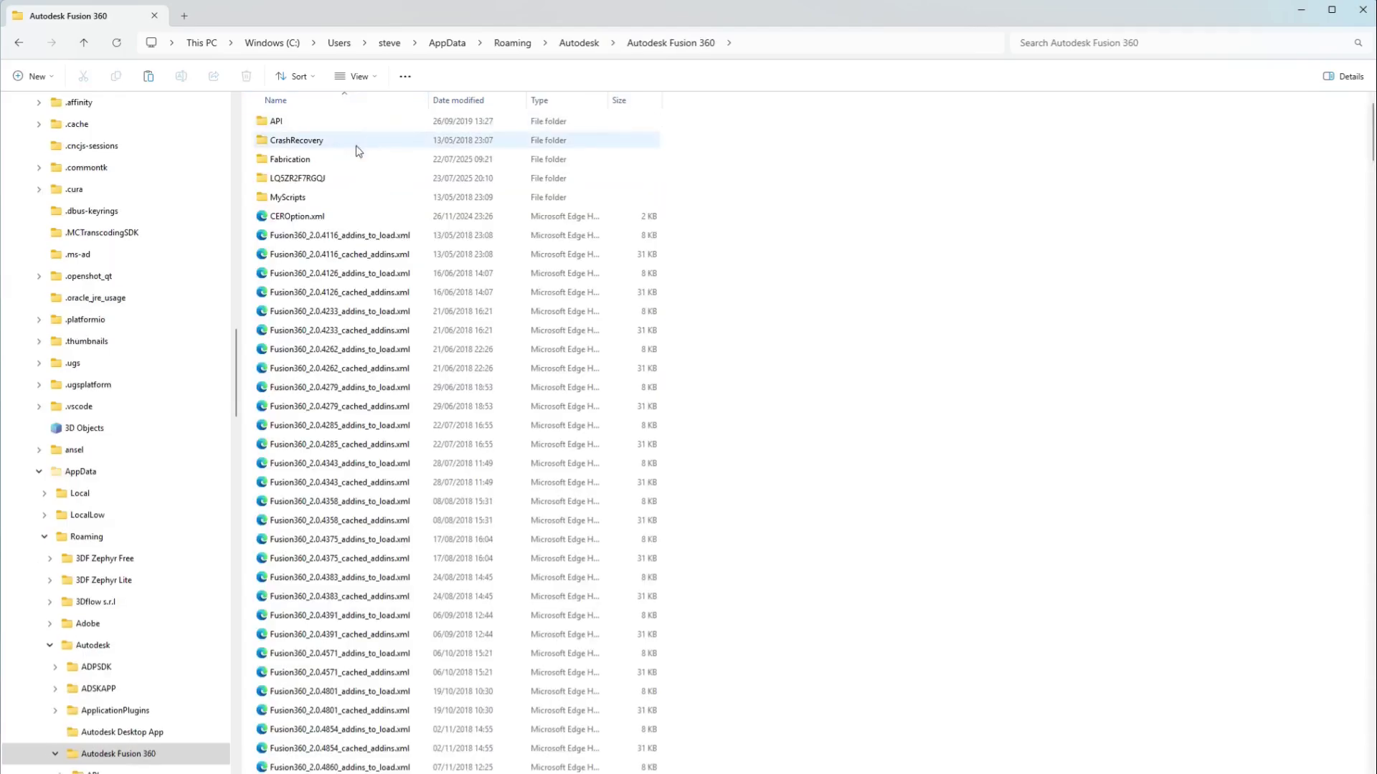
pyautogui.doubleClick(300, 123)
pyautogui.click(323, 123)
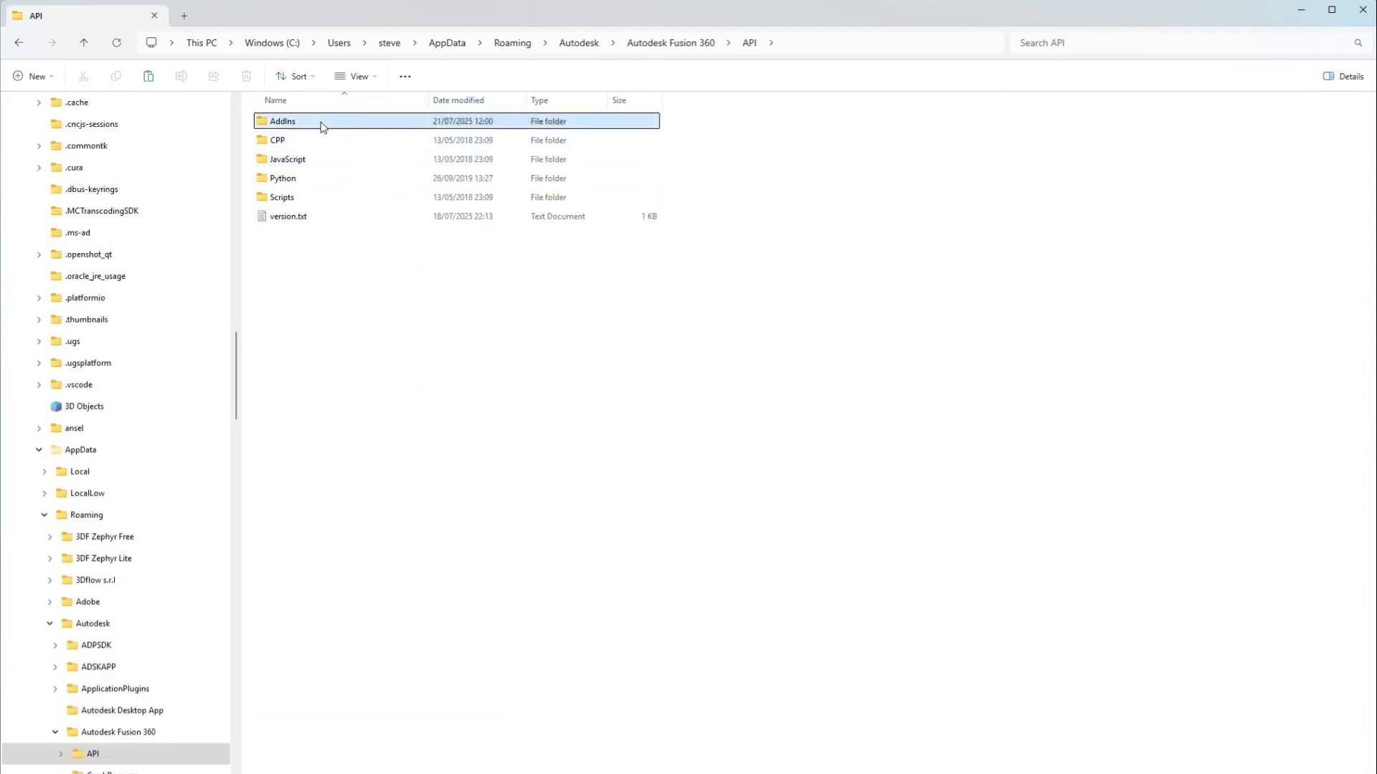
pyautogui.doubleClick(322, 123)
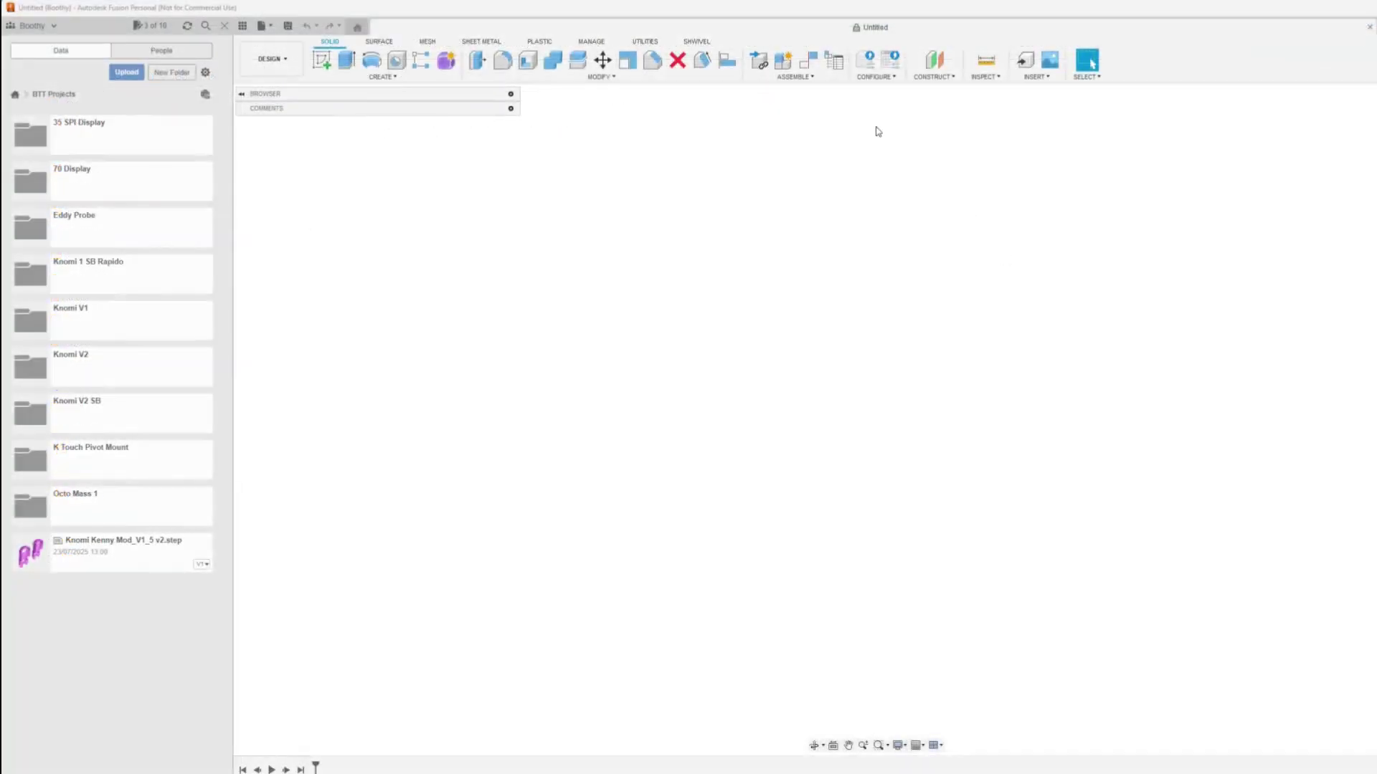
# - Run Project-Archiver from the Utilities Scripts and Add-Ins manager
pyautogui.click(647, 42)
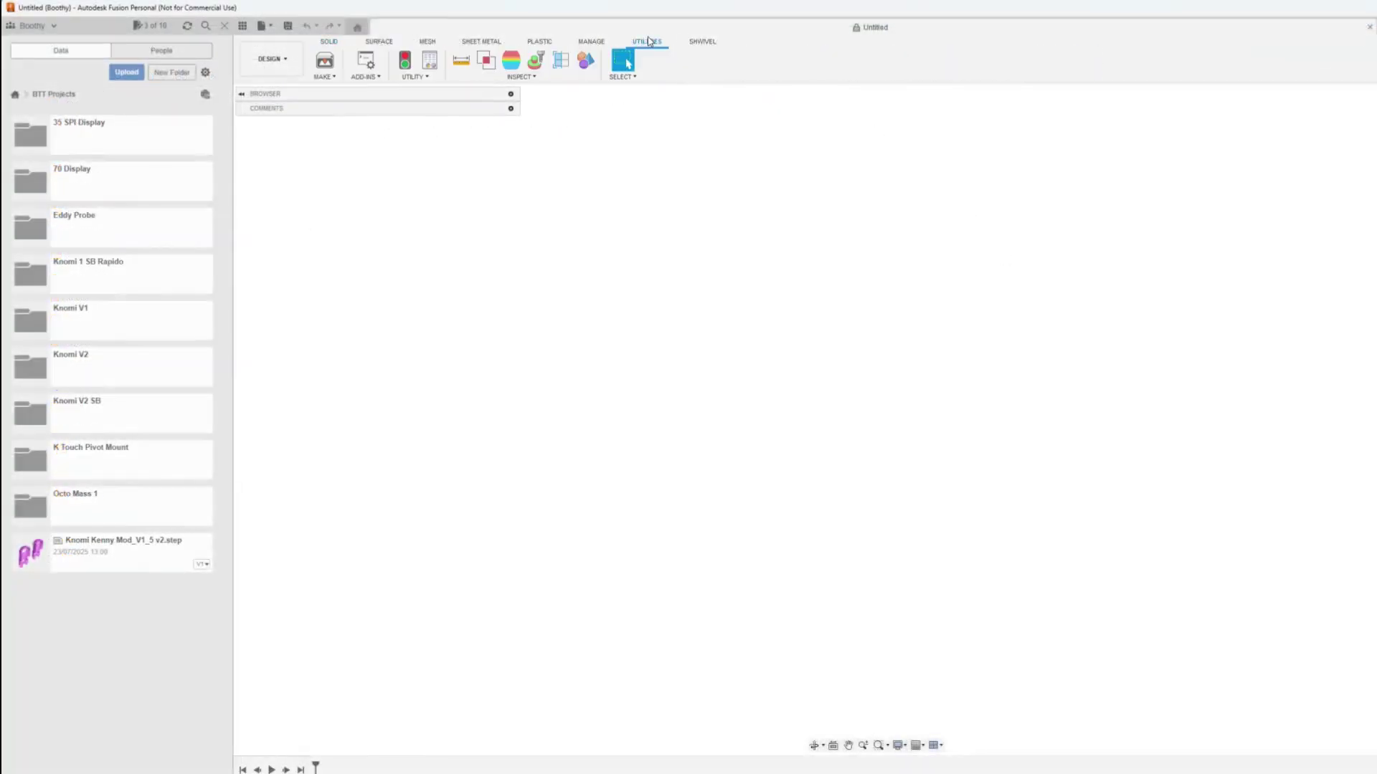
pyautogui.click(363, 77)
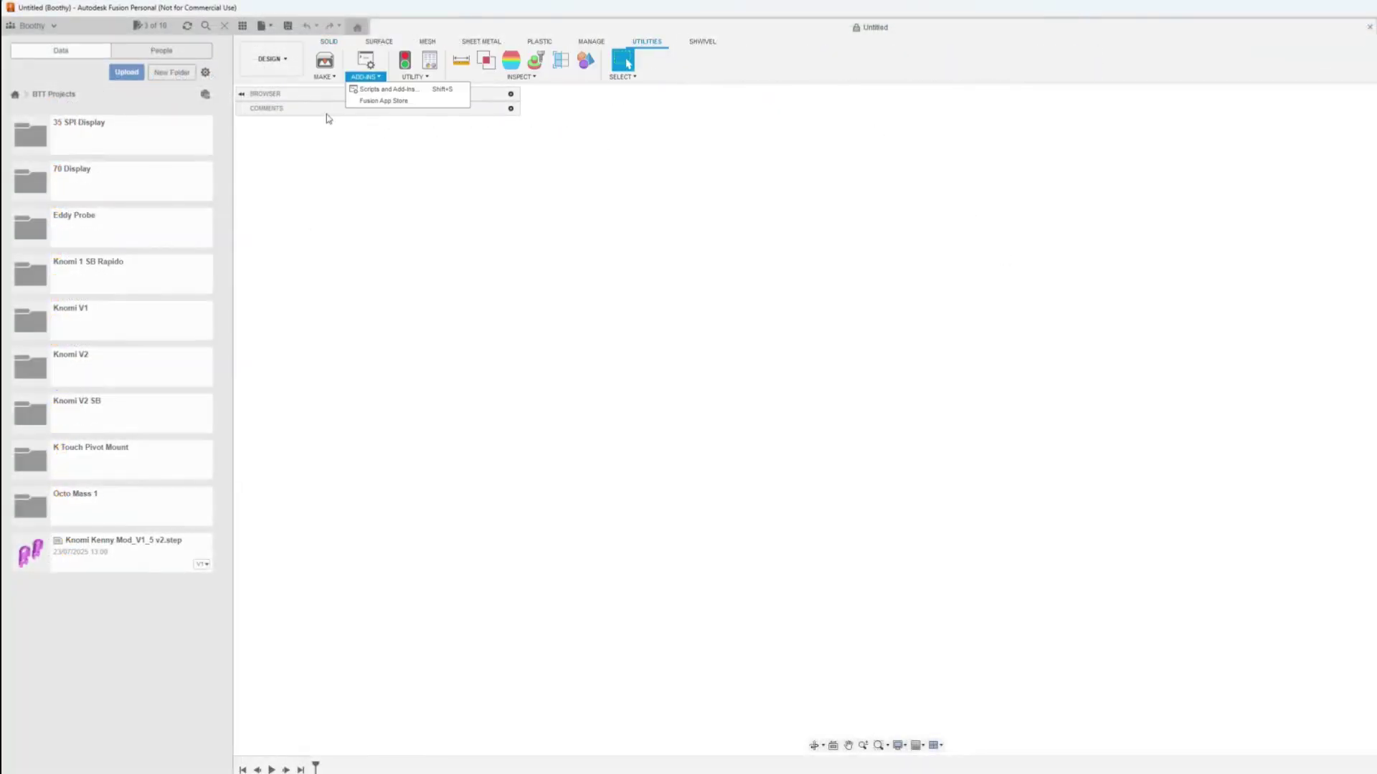
pyautogui.click(399, 90)
pyautogui.scroll(-3, 843, 476)
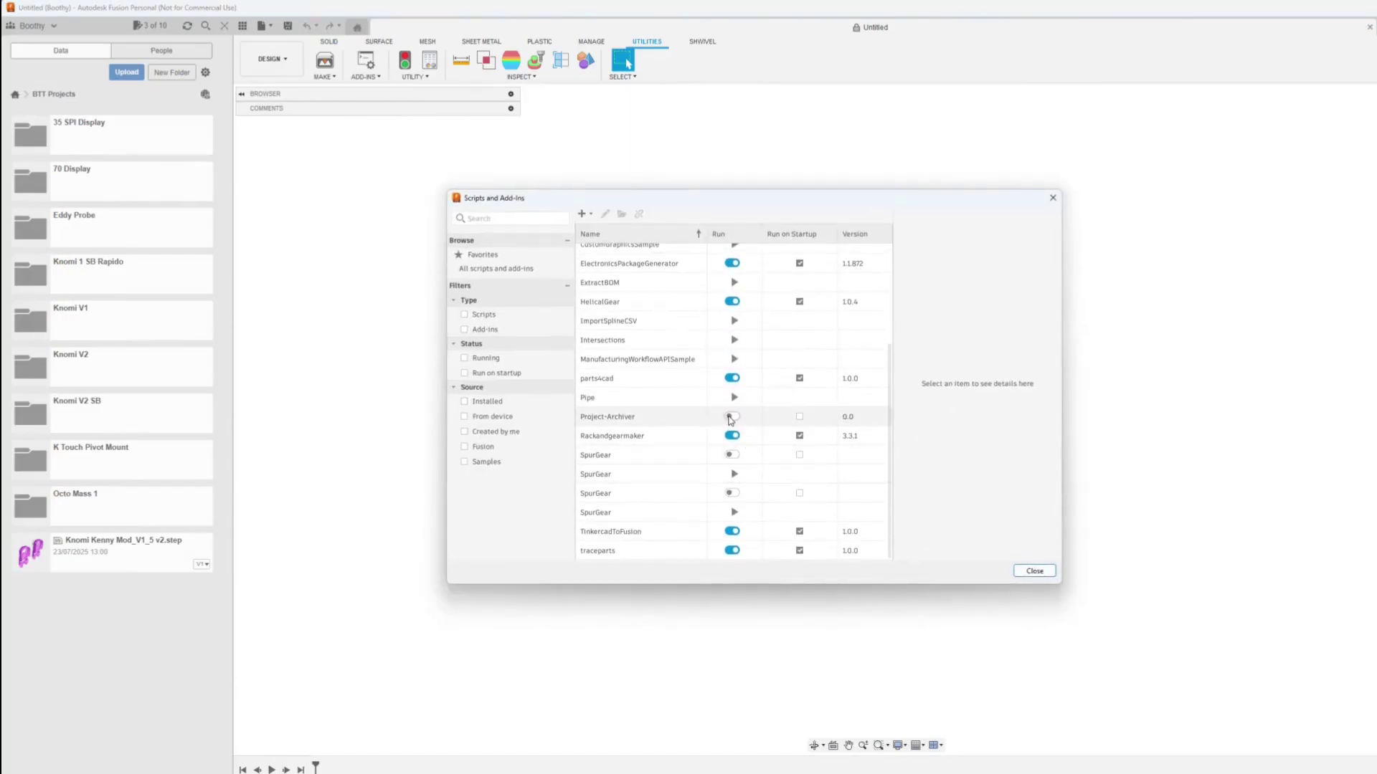
pyautogui.click(730, 417)
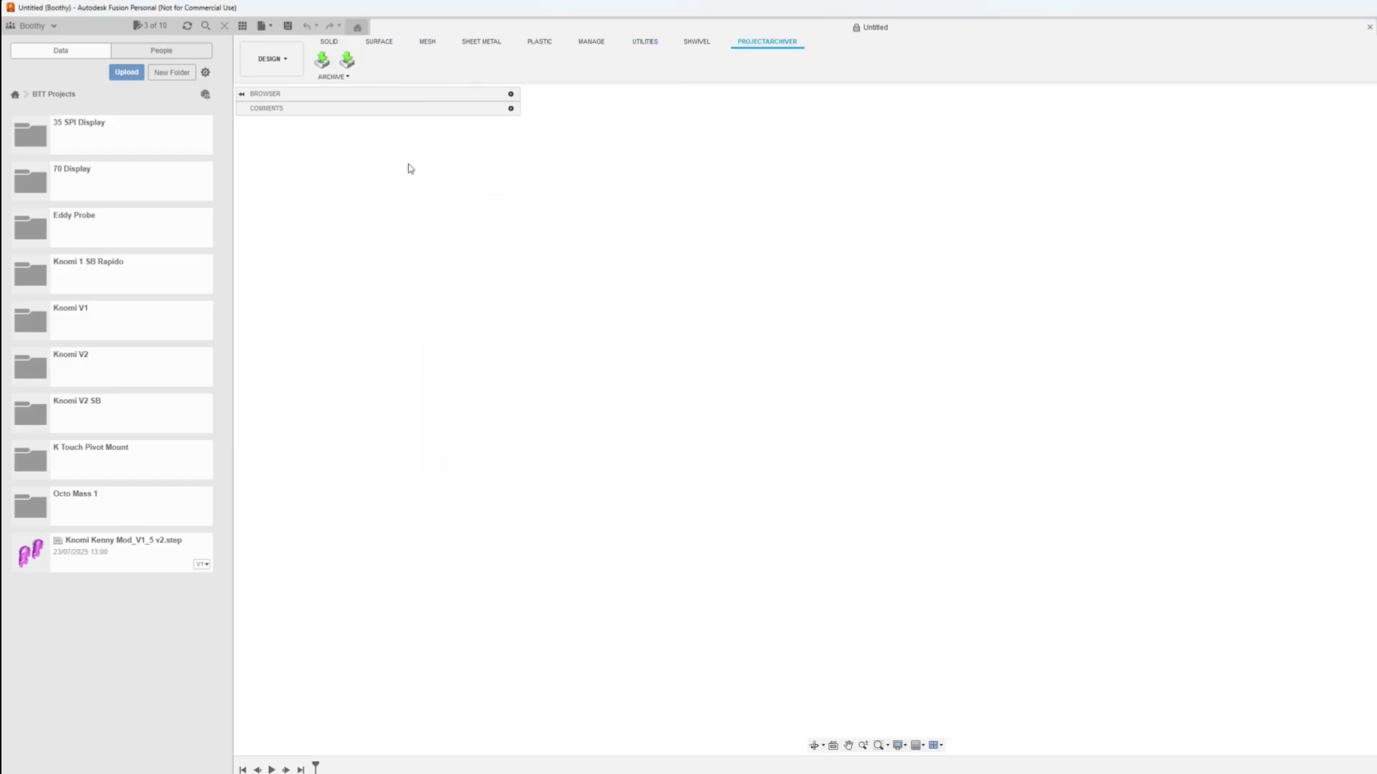
# - Export the active project as STEP only, pasting the new BTT Projects output folder path
pyautogui.click(322, 60)
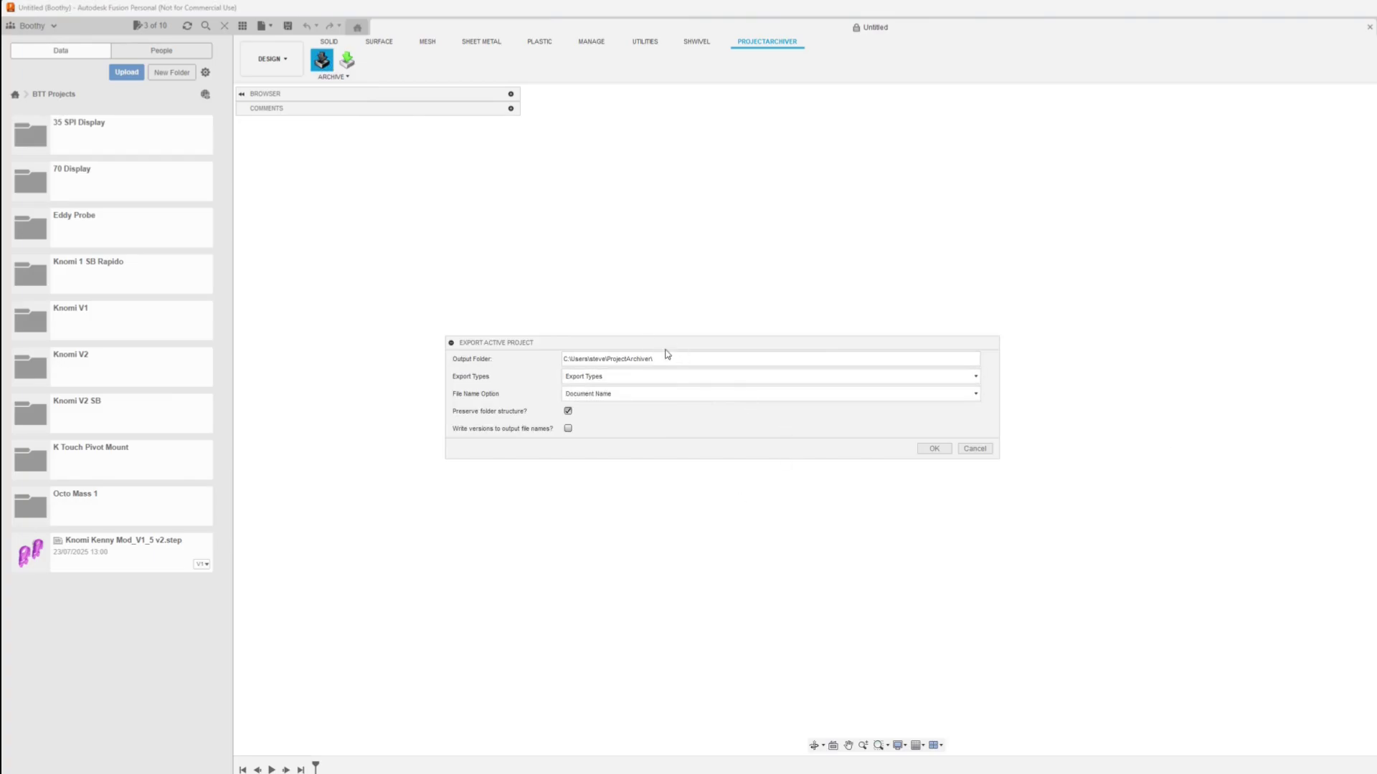
pyautogui.moveTo(660, 360); pyautogui.dragTo(503, 357)
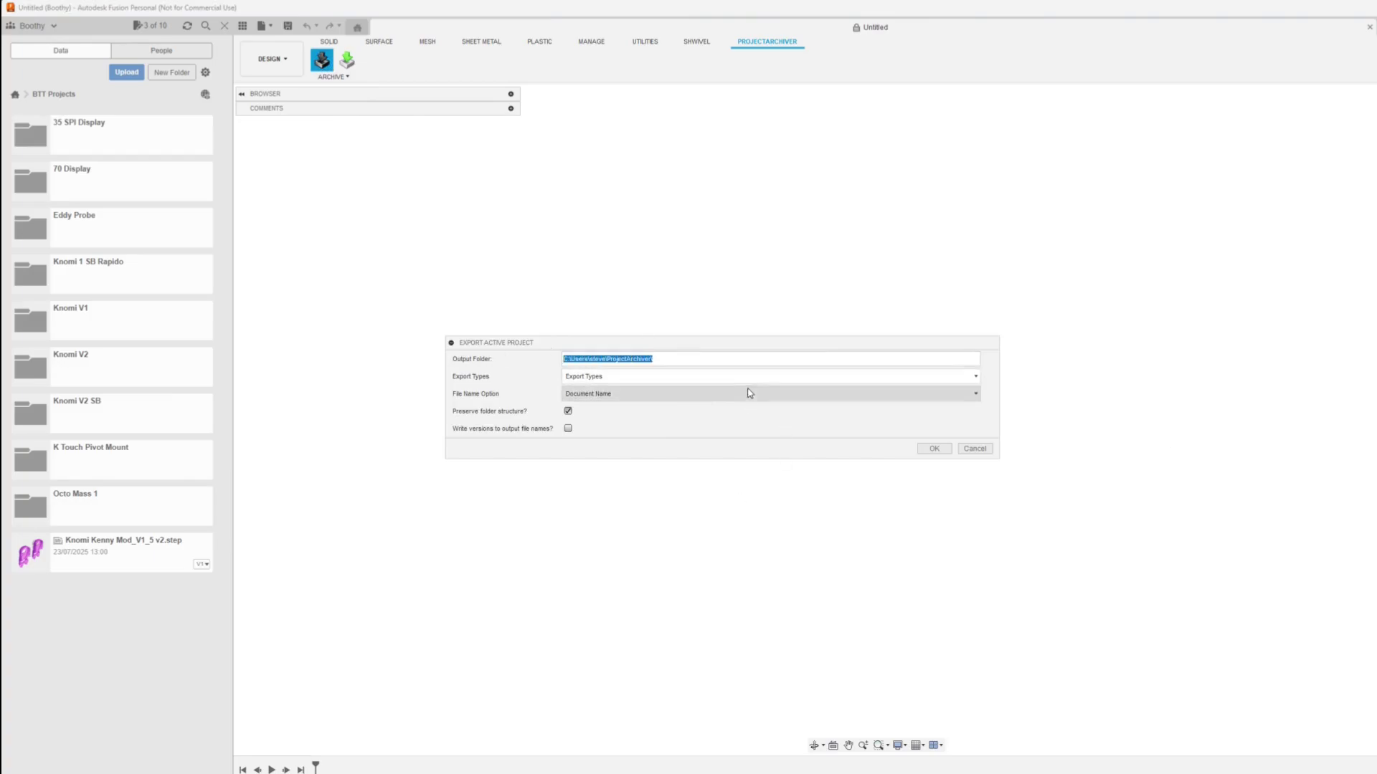
pyautogui.write('D:\\ProjectArchiver2\\BTT Projects')
pyautogui.click(631, 376)
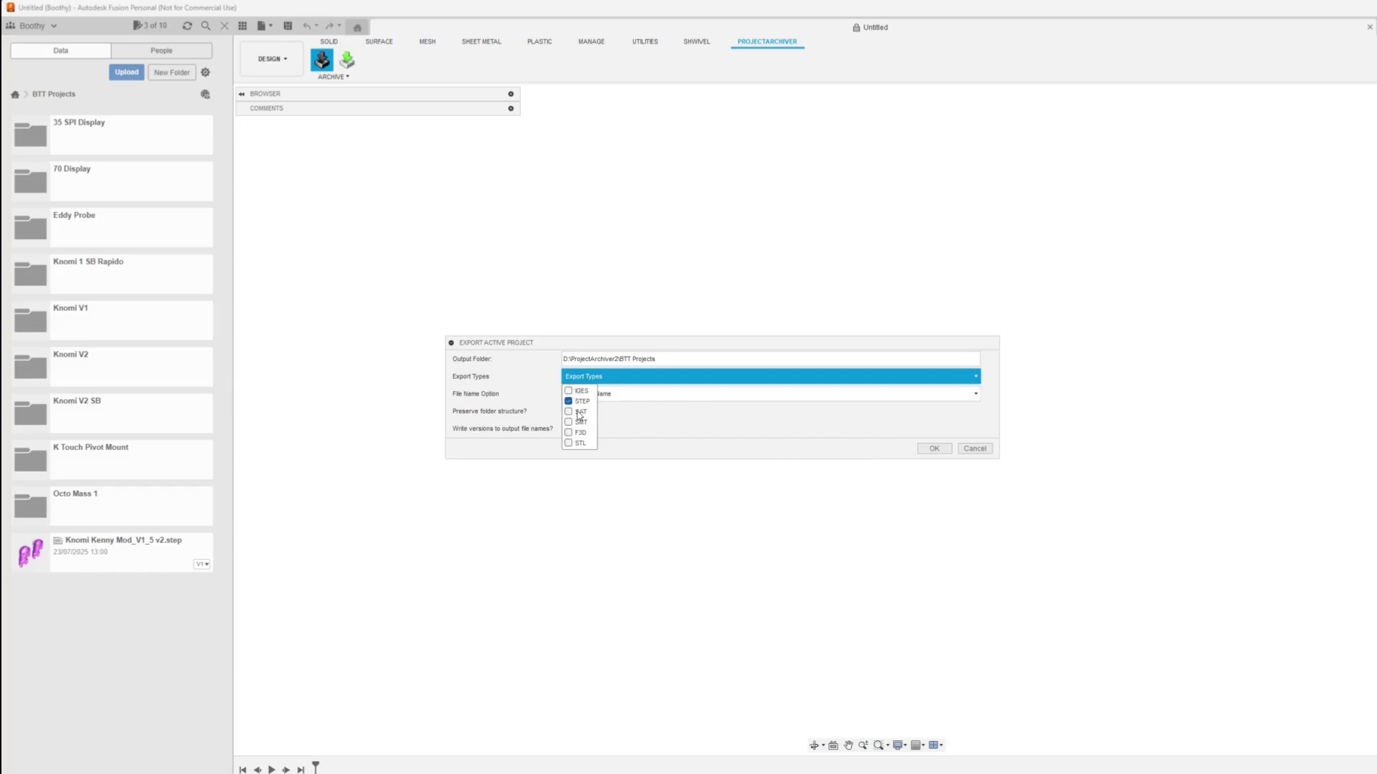
pyautogui.click(569, 433)
pyautogui.click(569, 433)
pyautogui.click(651, 406)
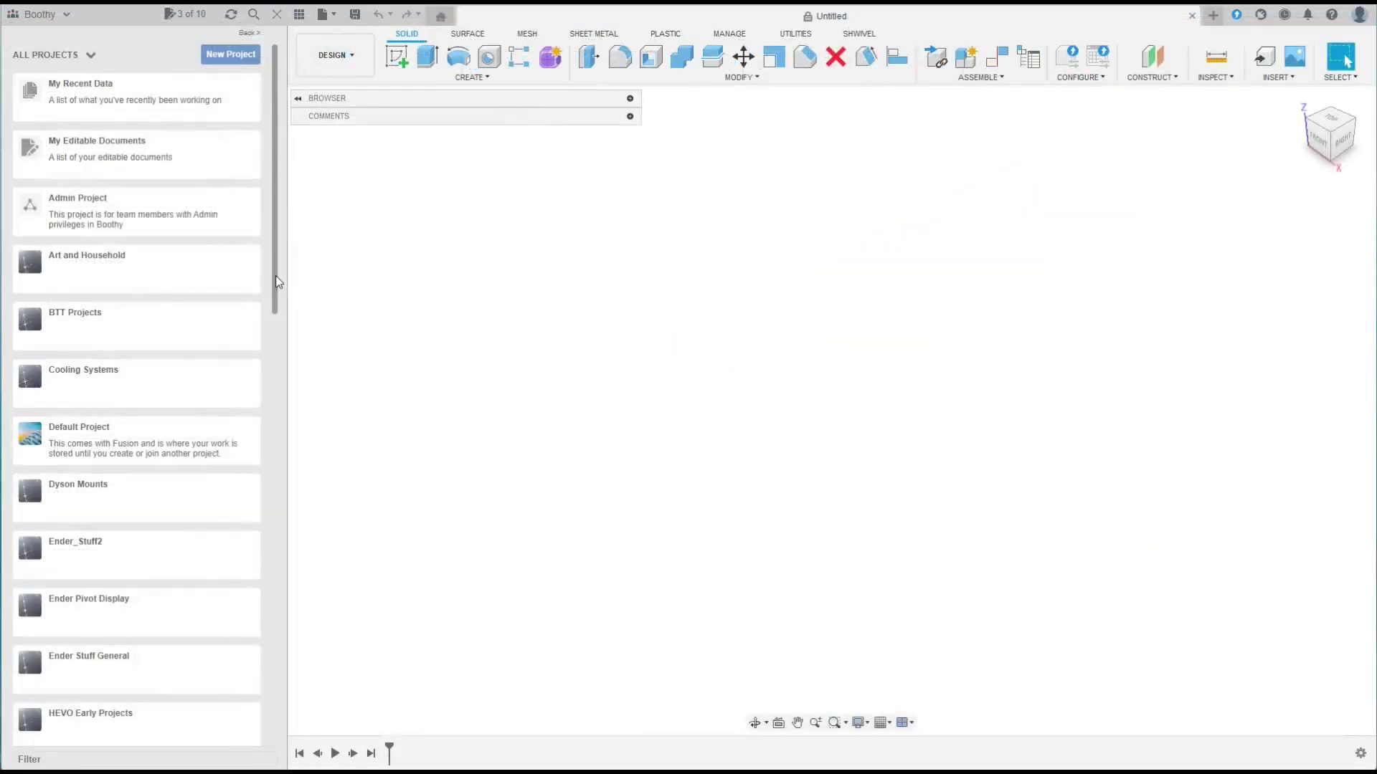
# - Select BTT Projects from the Data Panel's All Projects list
pyautogui.moveTo(276, 275)
pyautogui.mouseDown()
pyautogui.moveTo(274, 445)
pyautogui.moveTo(276, 267)
pyautogui.mouseUp()
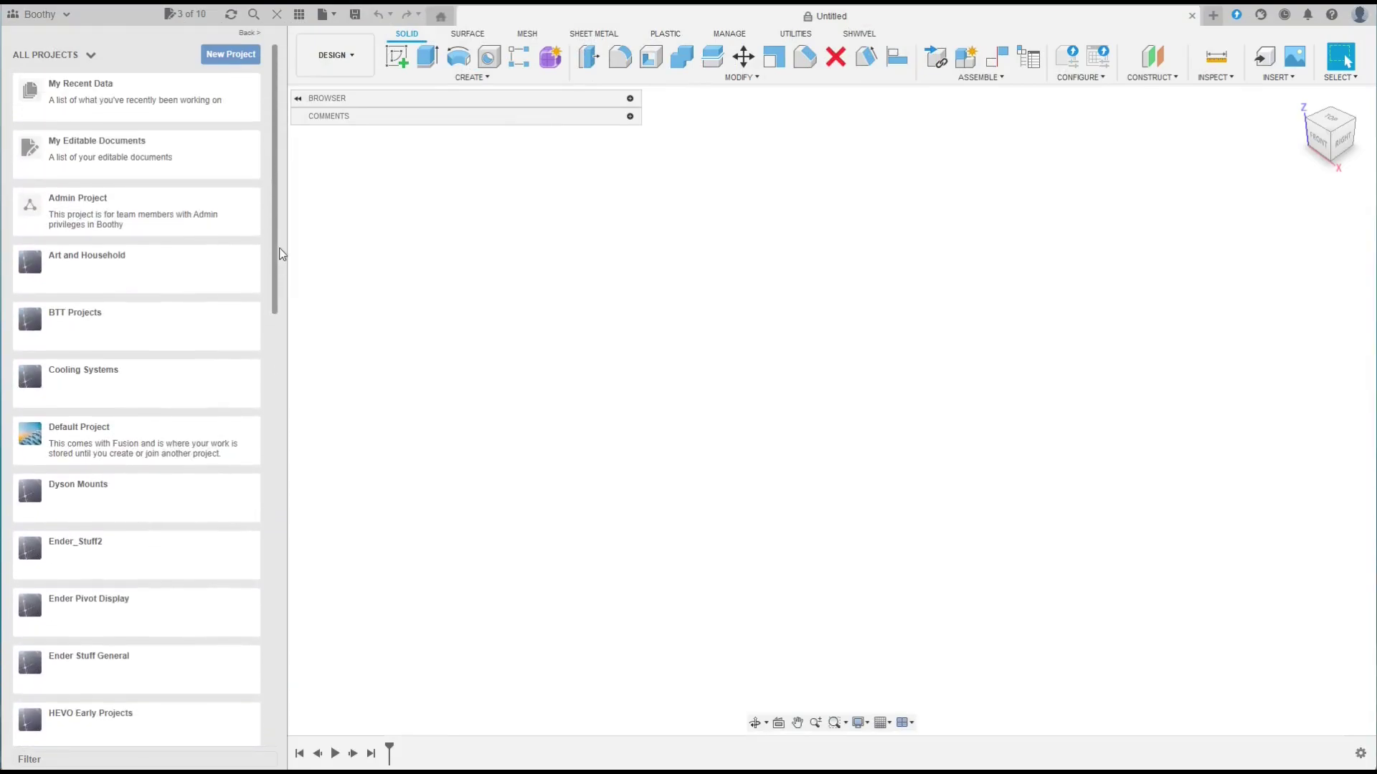
pyautogui.click(27, 324)
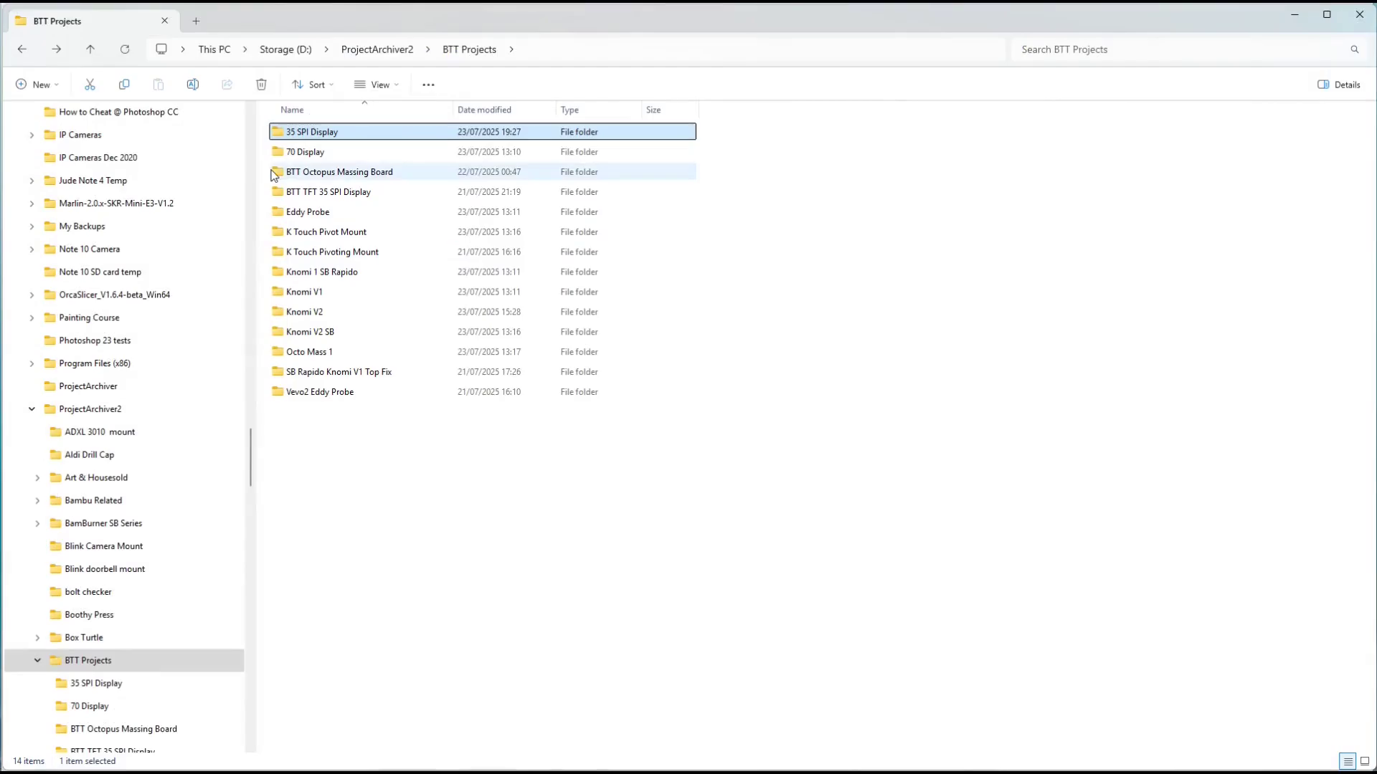
# - Inspect the BTT Octopus Massing Board and K Touch Pivot Mount export folders
pyautogui.doubleClick(279, 174)
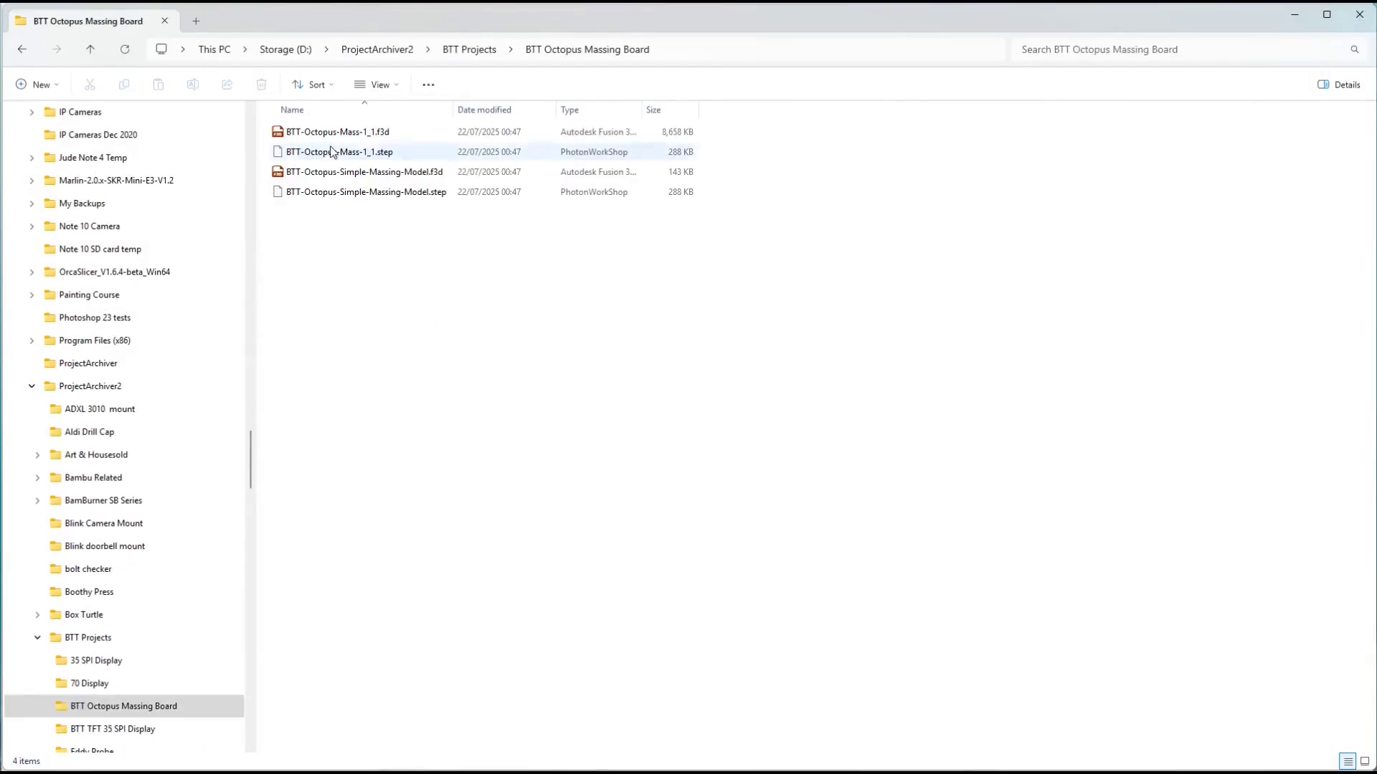
pyautogui.click(22, 49)
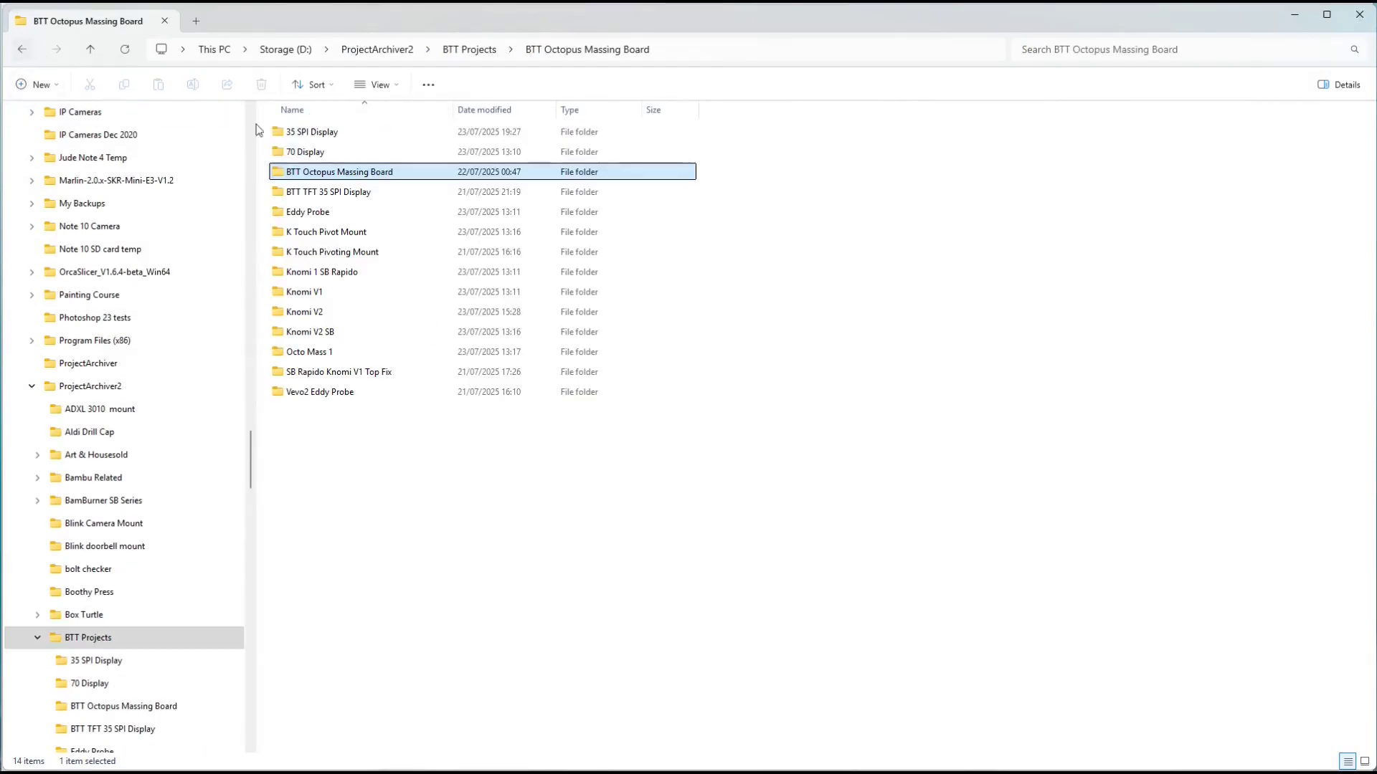
pyautogui.doubleClick(274, 237)
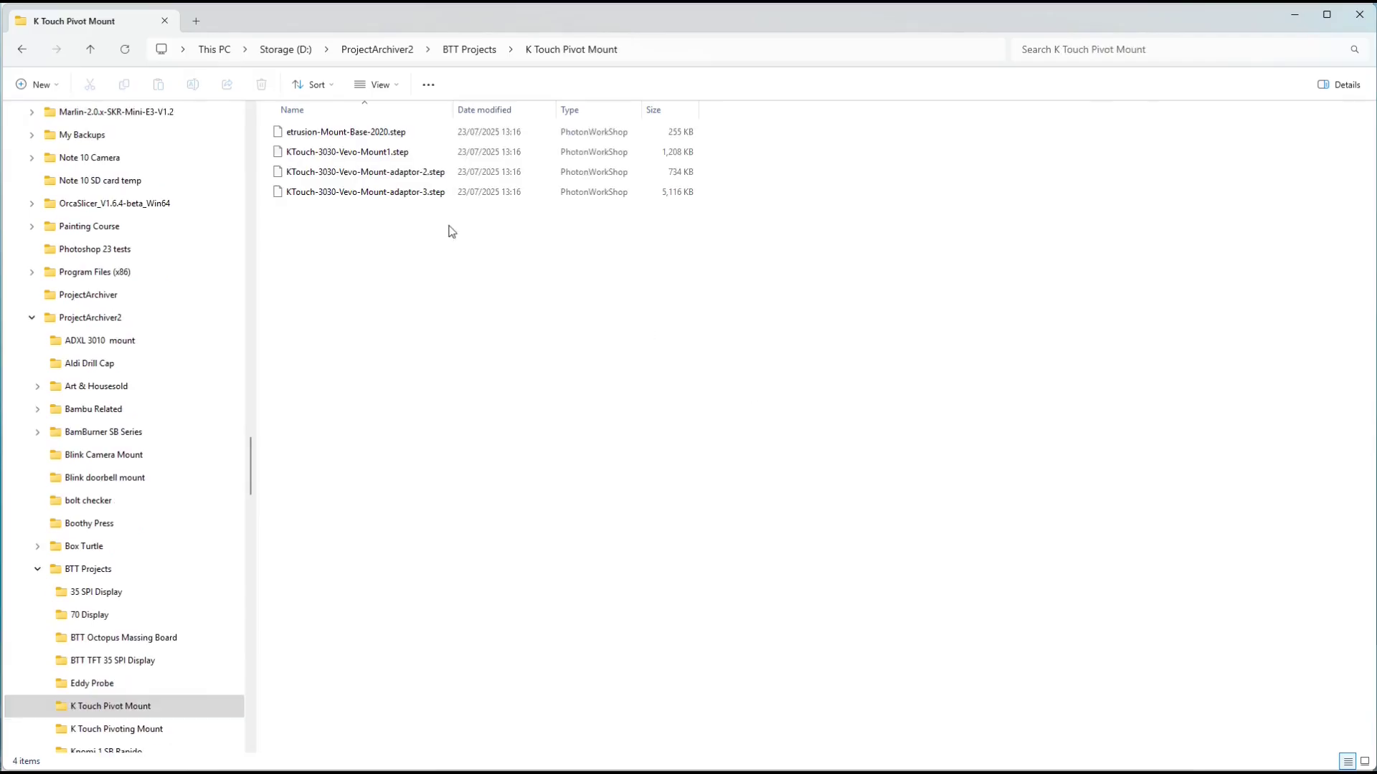
pyautogui.click(23, 49)
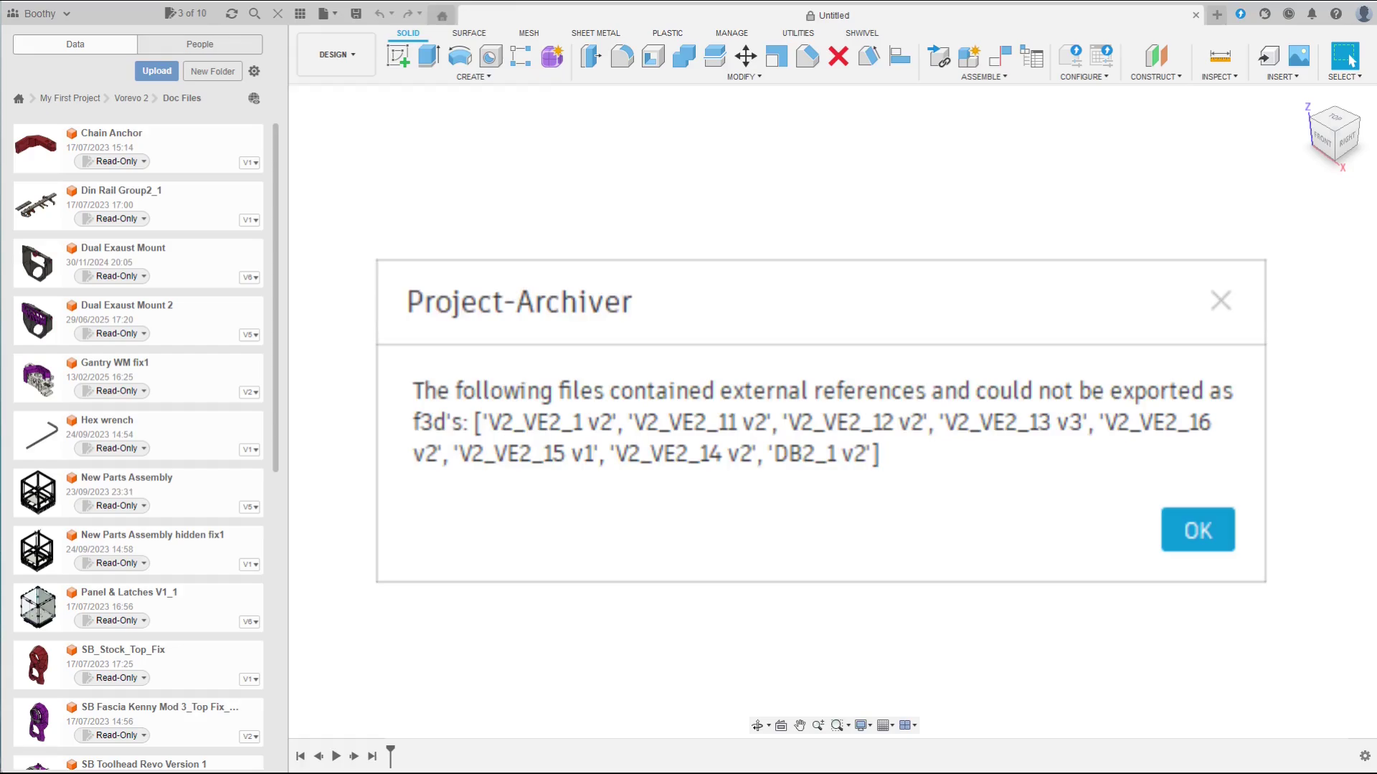
# - Close the Project-Archiver message listing eight files not exported as f3d
pyautogui.press('Return')
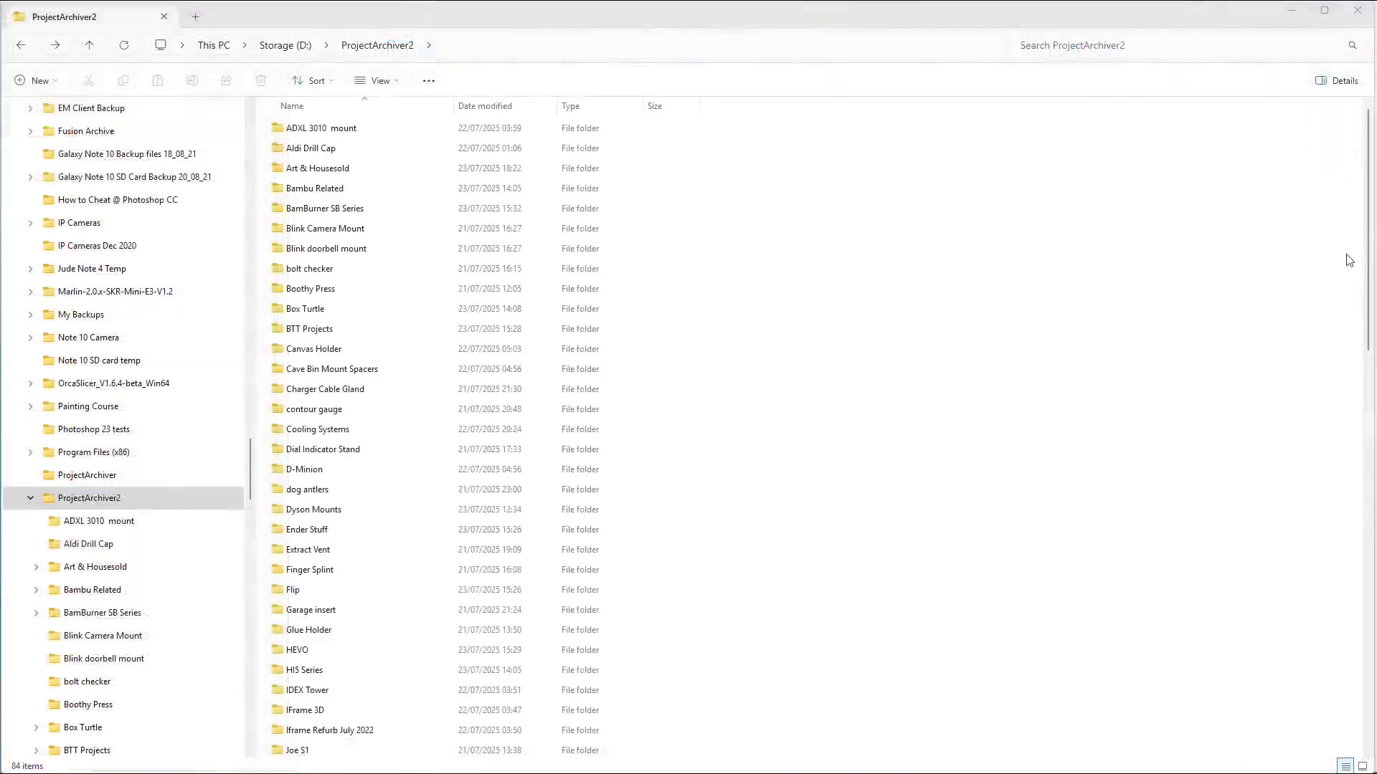
pyautogui.scroll(-2, 1364, 287)
pyautogui.moveTo(1364, 287); pyautogui.dragTo(1349, 205)
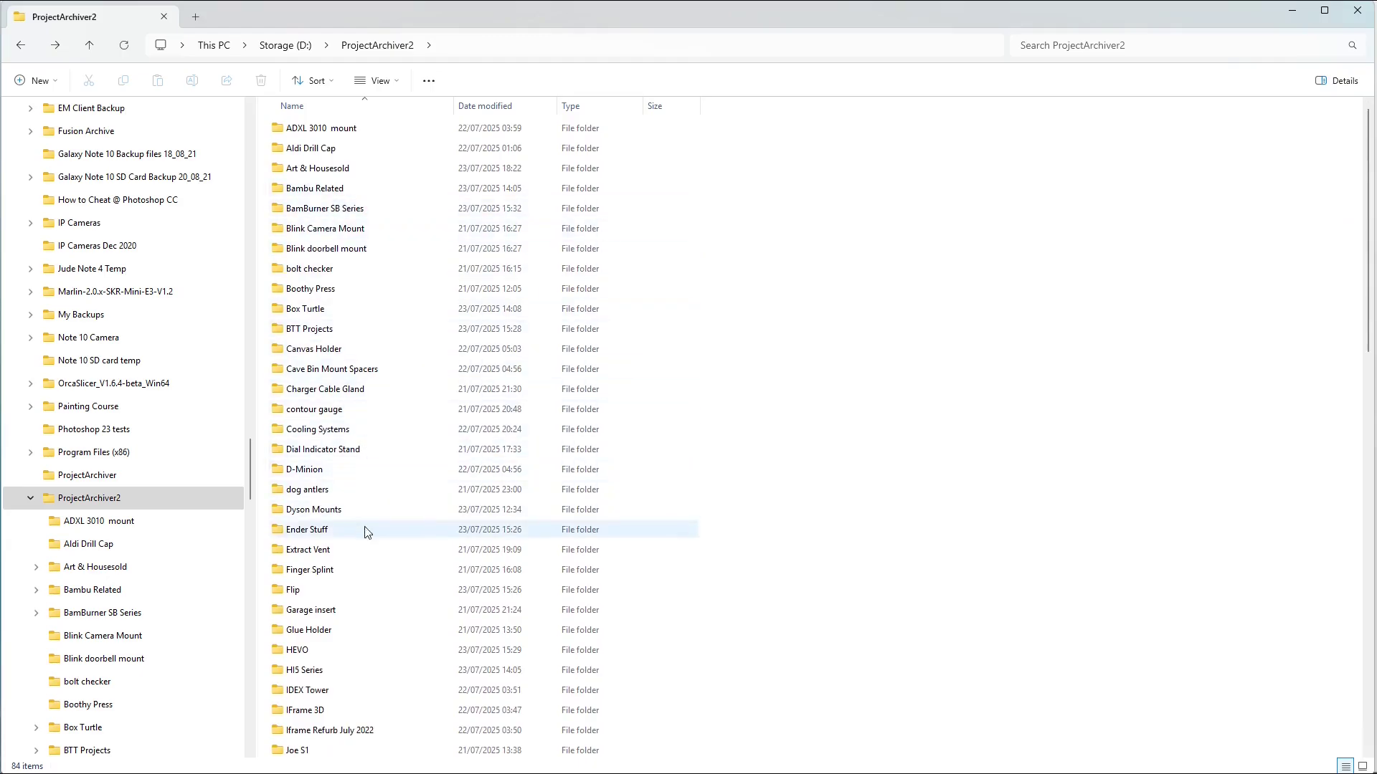
pyautogui.doubleClick(274, 330)
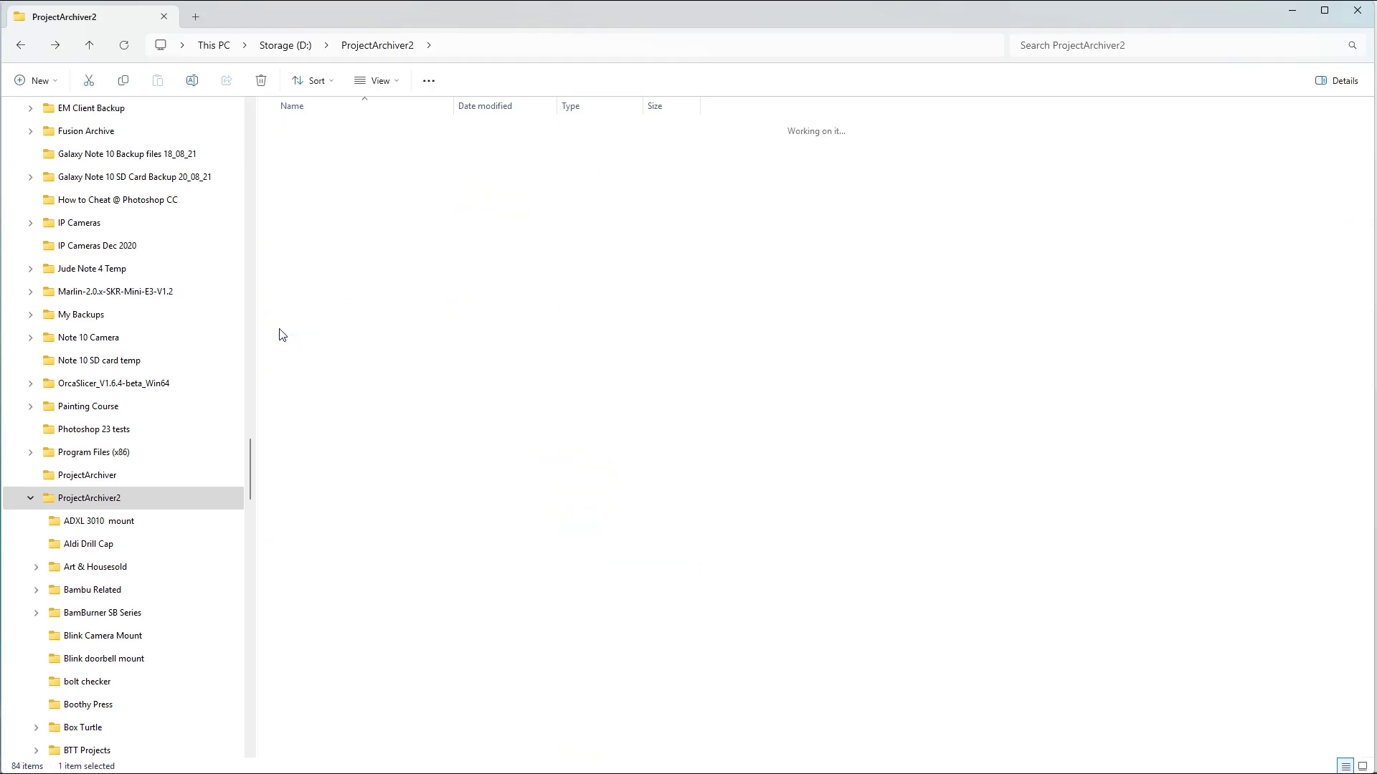
pyautogui.click(20, 45)
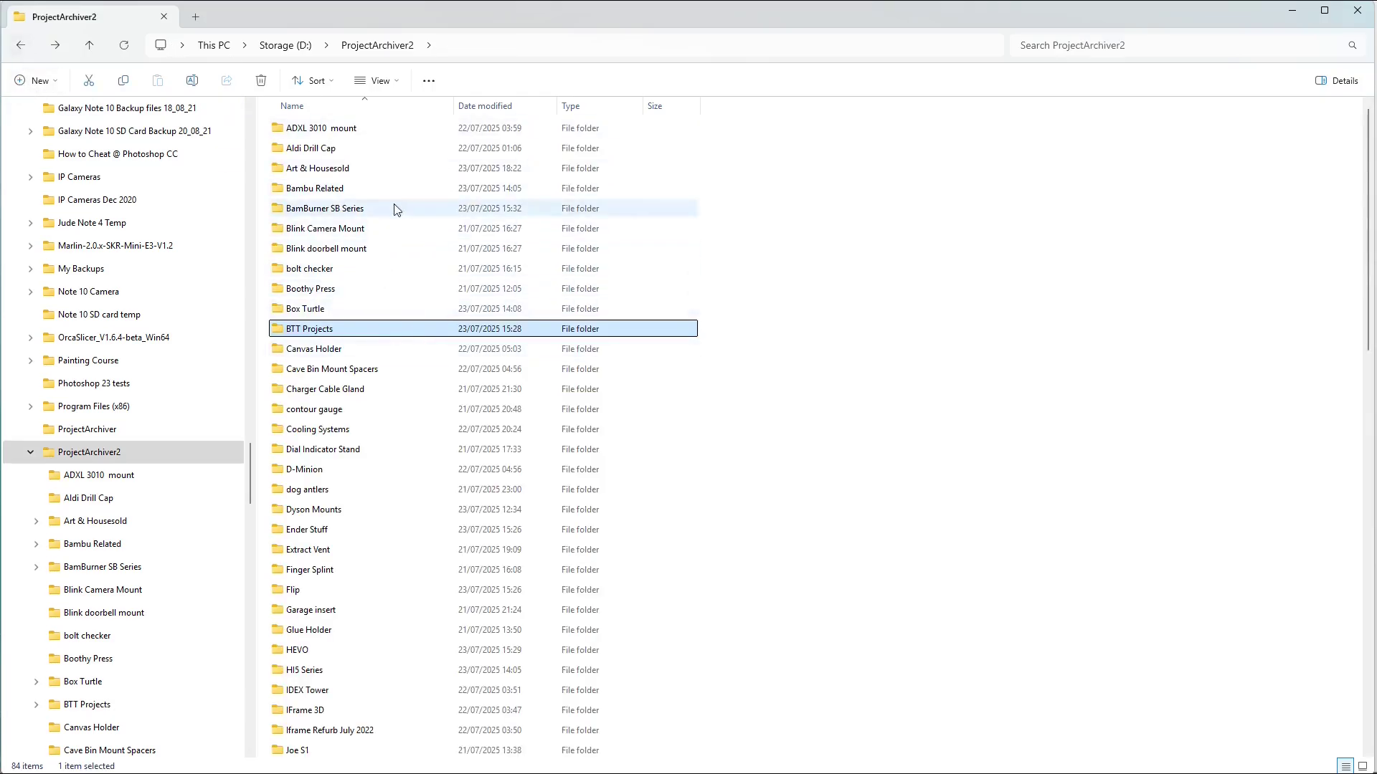